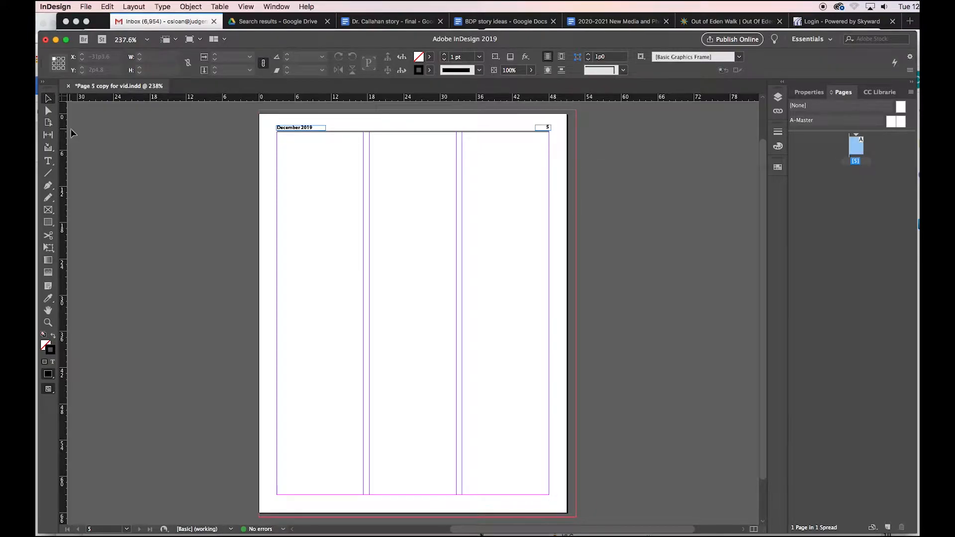
Step: Check the blank page in Preview screen mode and return it to Normal mode
{"action": "left_click", "coordinate": [48, 391]}
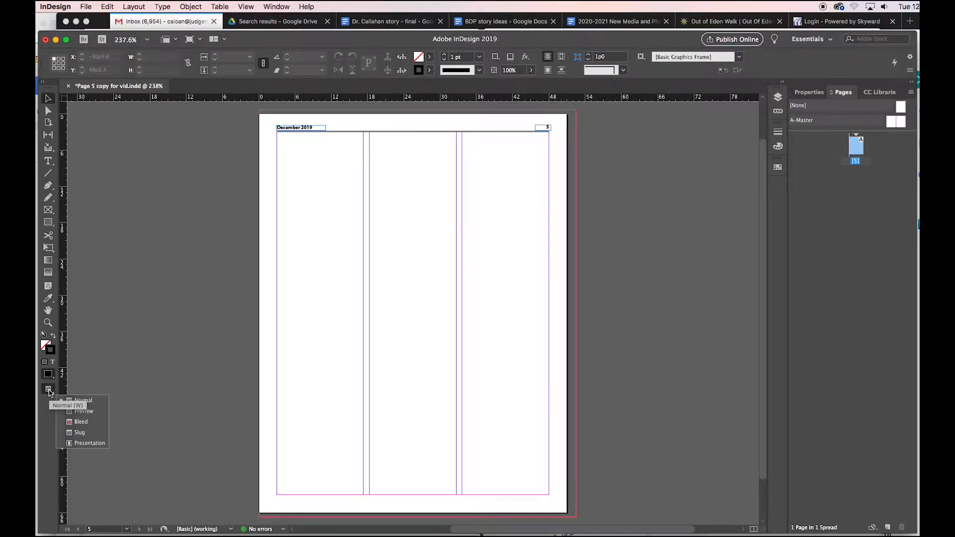
{"action": "left_click", "coordinate": [83, 411]}
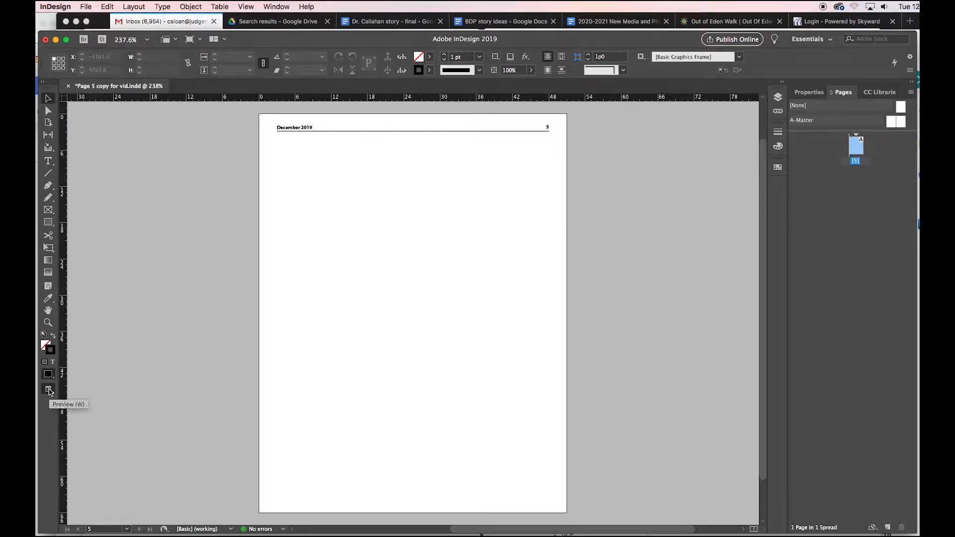
{"action": "left_click", "coordinate": [49, 391]}
{"action": "left_click", "coordinate": [68, 401]}
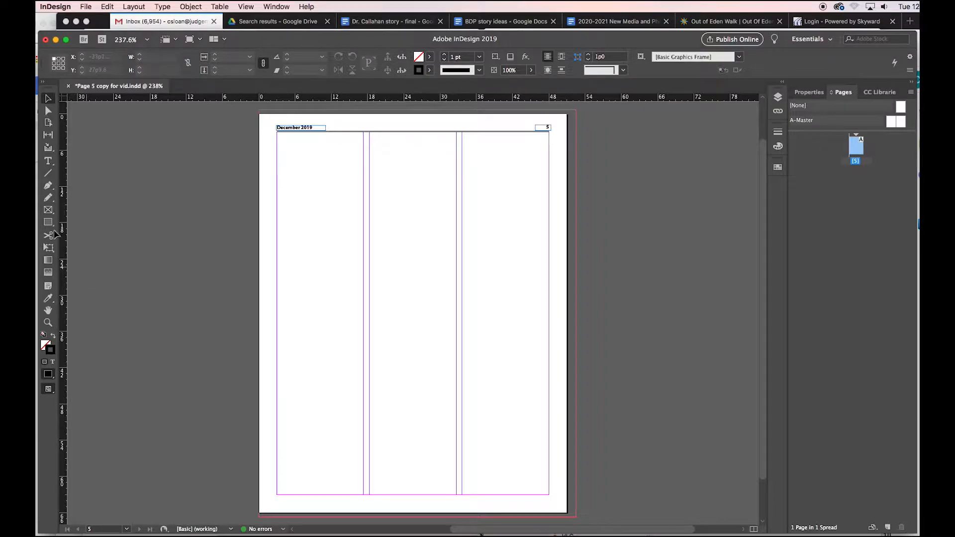
Step: Draw a text frame about 45p0 by 51p5 across the three columns and paste the vaping story from Google Docs into it
{"action": "left_click", "coordinate": [49, 162]}
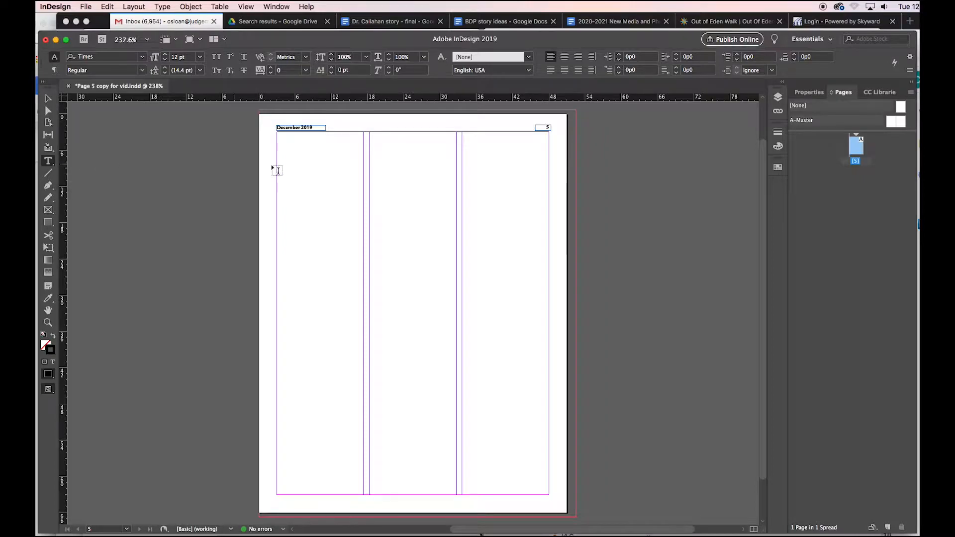
{"action": "left_click_drag", "start_coordinate": [283, 158], "coordinate": [549, 465]}
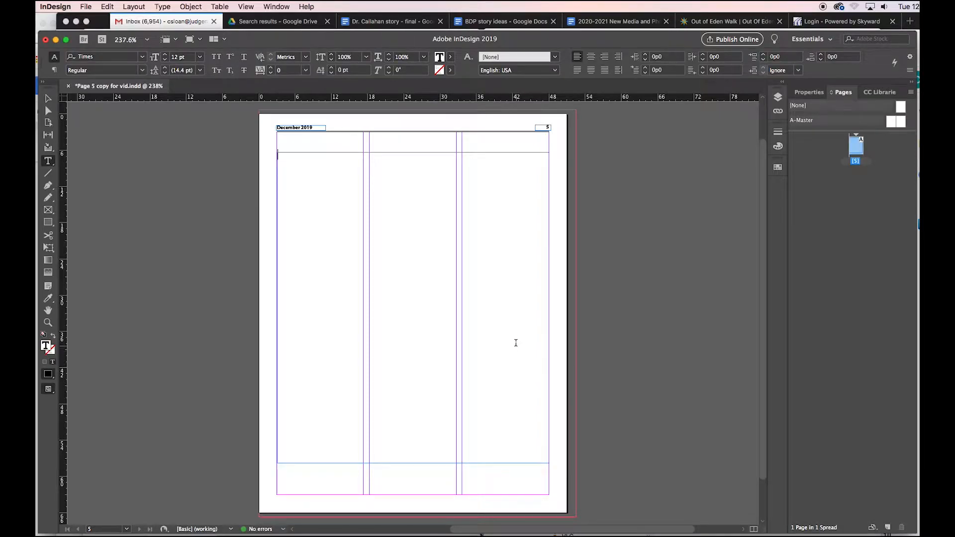
{"action": "left_click", "coordinate": [393, 22]}
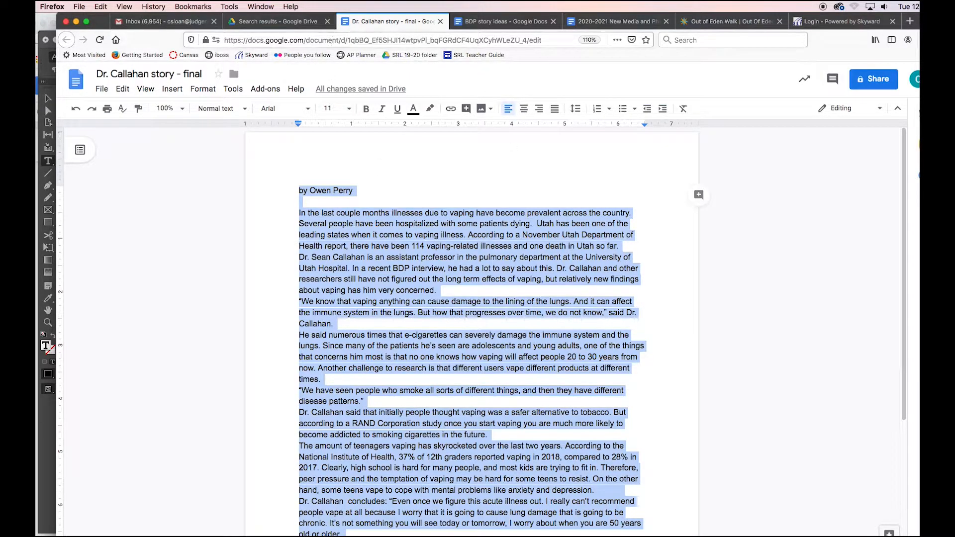
{"action": "left_click", "coordinate": [53, 468]}
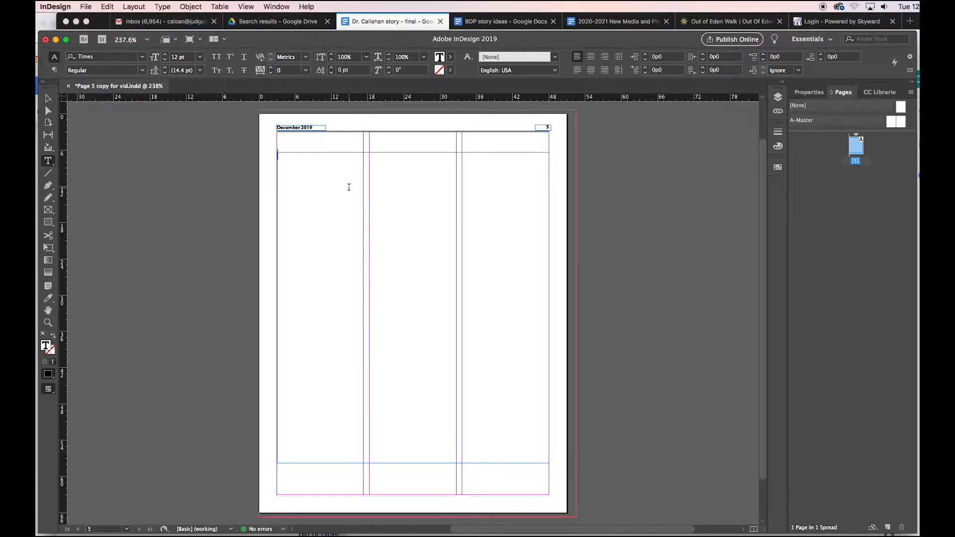
{"action": "key", "text": "super+v"}
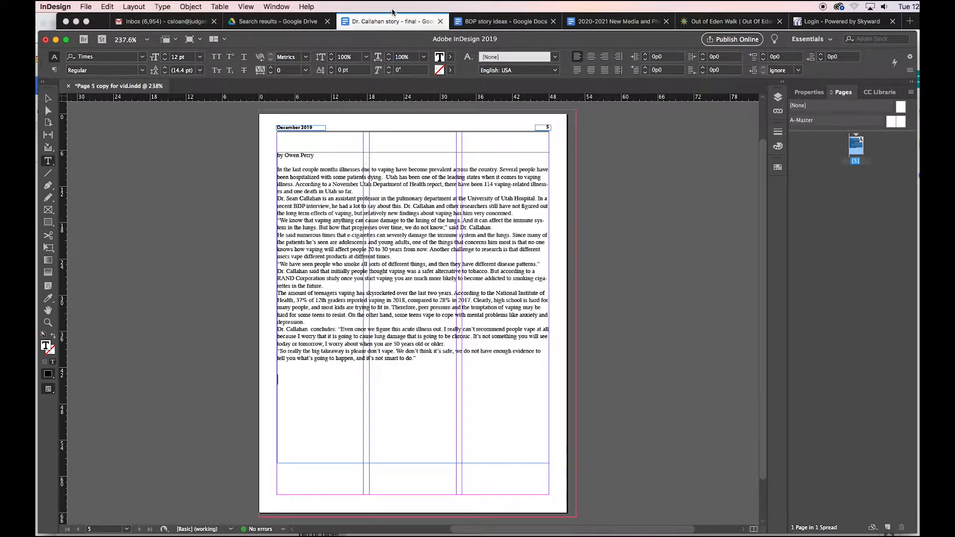
Step: Display the document's list of paragraph styles
{"action": "left_click", "coordinate": [271, 6]}
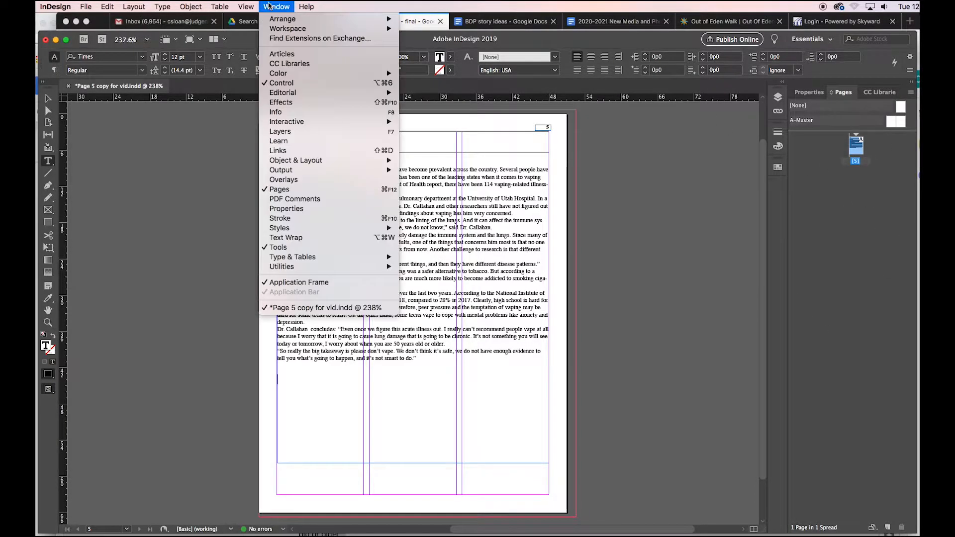
{"action": "mouse_move", "coordinate": [288, 230]}
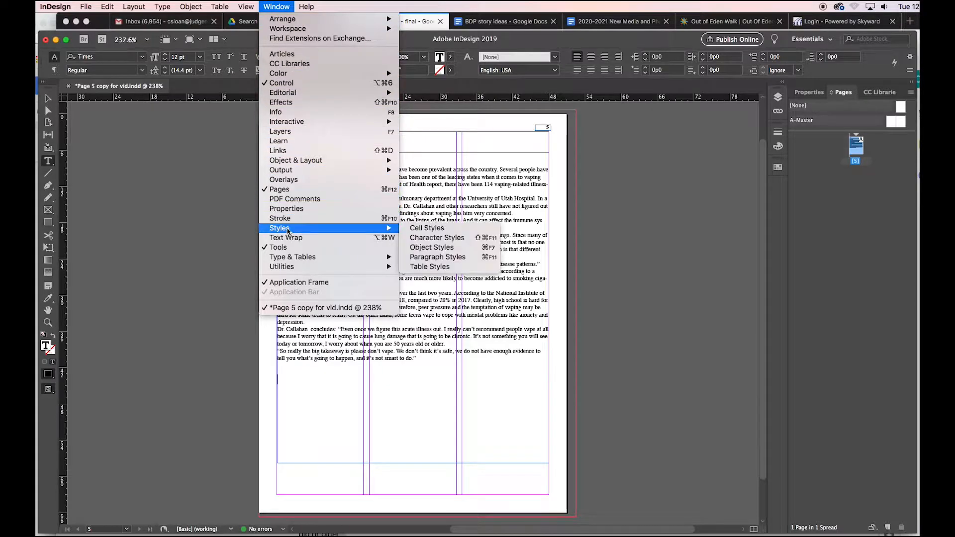
{"action": "left_click", "coordinate": [462, 257]}
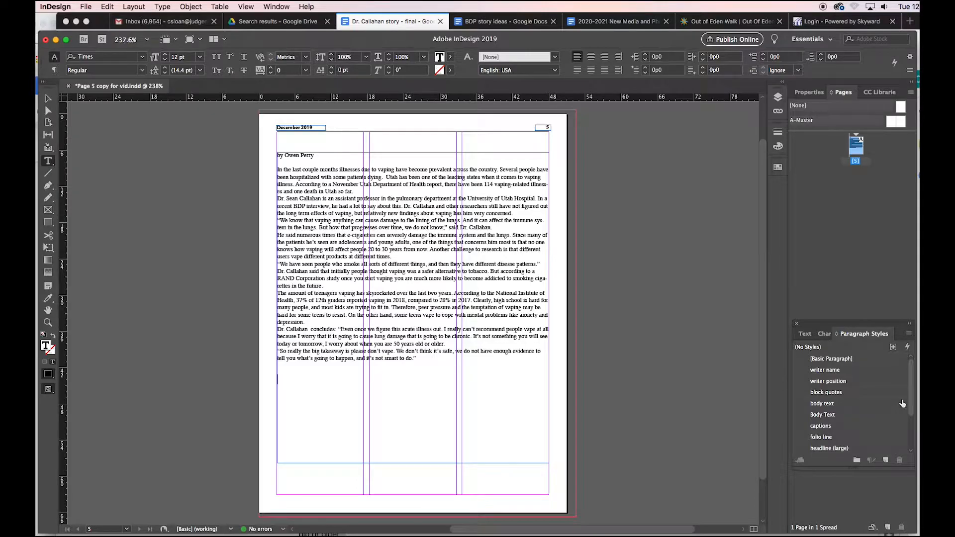
{"action": "left_click", "coordinate": [276, 6]}
{"action": "mouse_move", "coordinate": [269, 232]}
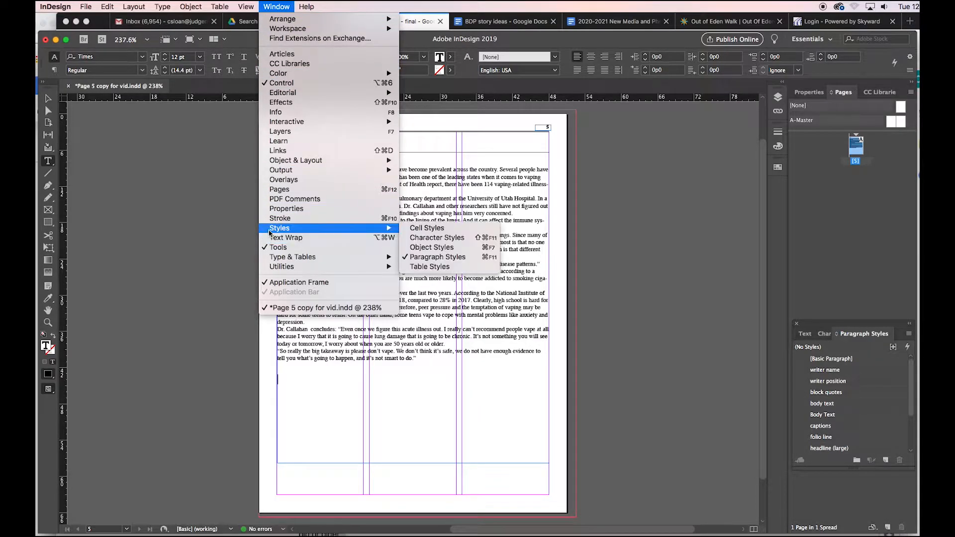
{"action": "left_click", "coordinate": [276, 6]}
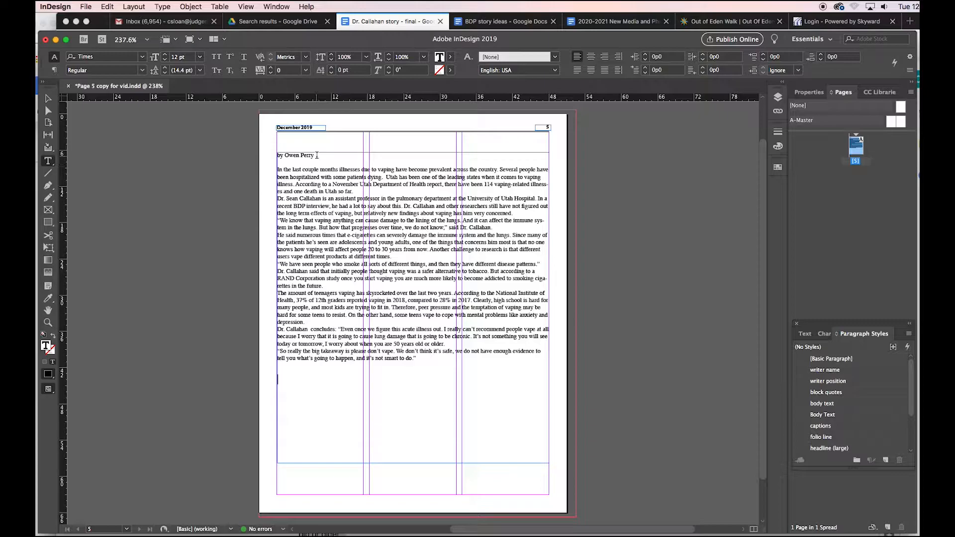
Step: Apply the writer name paragraph style to the byline and the Body Text style to the story's paragraphs
{"action": "left_click_drag", "start_coordinate": [317, 156], "coordinate": [277, 156]}
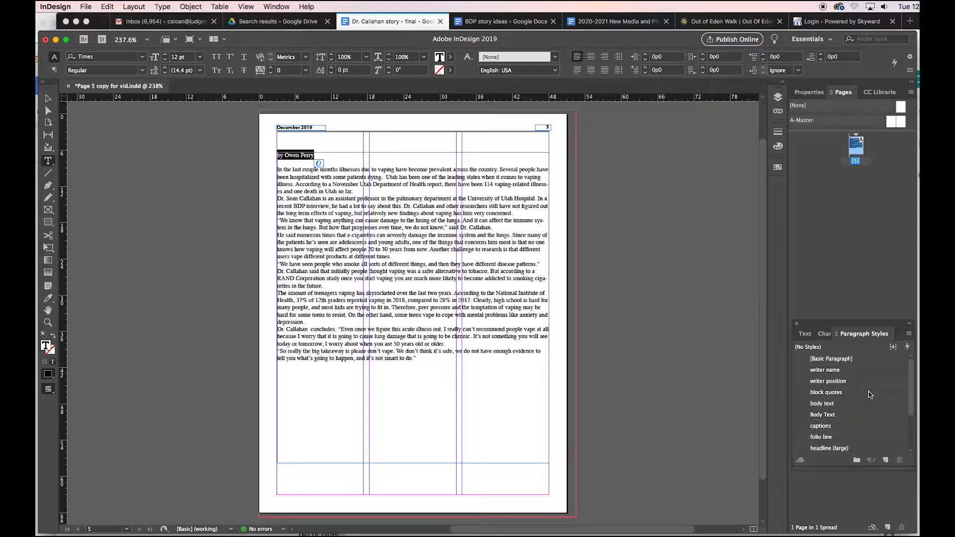
{"action": "left_click", "coordinate": [837, 371]}
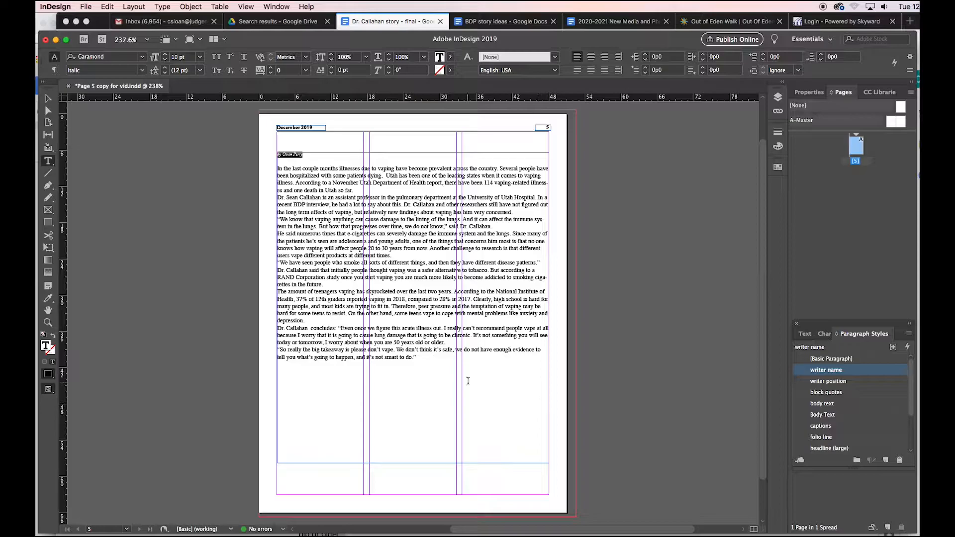
{"action": "left_click_drag", "start_coordinate": [423, 357], "coordinate": [272, 169]}
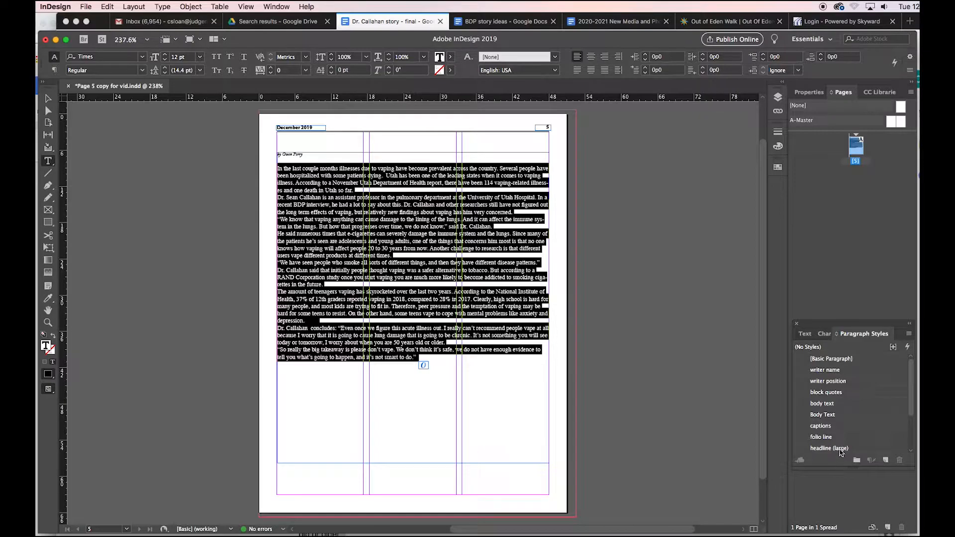
{"action": "left_click", "coordinate": [822, 415]}
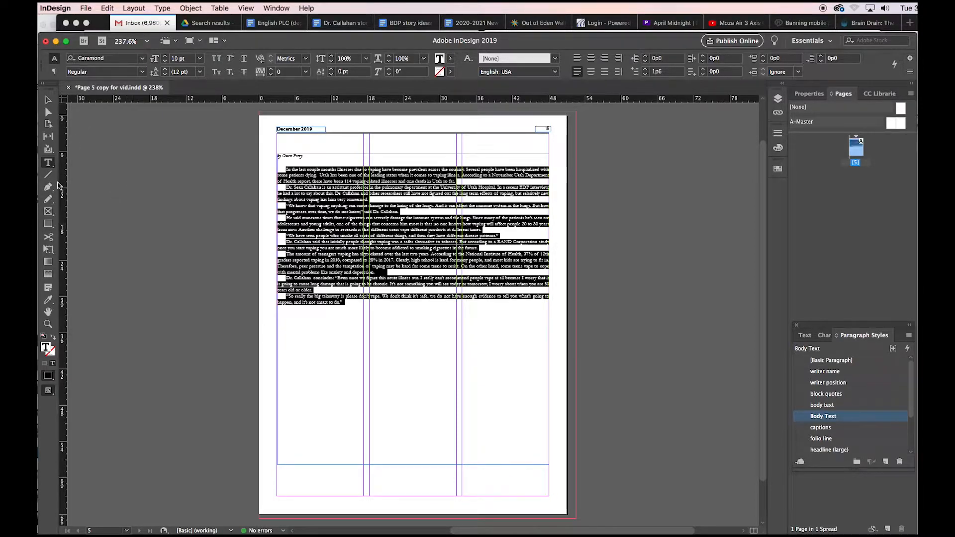
Step: Deselect the text frame and place the image "Severe vaping illness - Patient X.jpg" starting on the pasteboard beside the page
{"action": "left_click", "coordinate": [48, 102]}
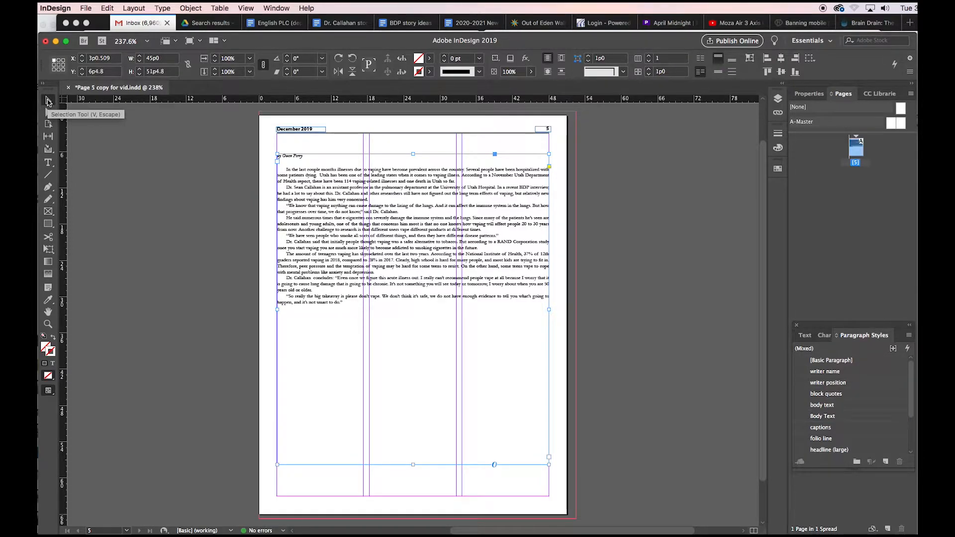
{"action": "left_click", "coordinate": [148, 171]}
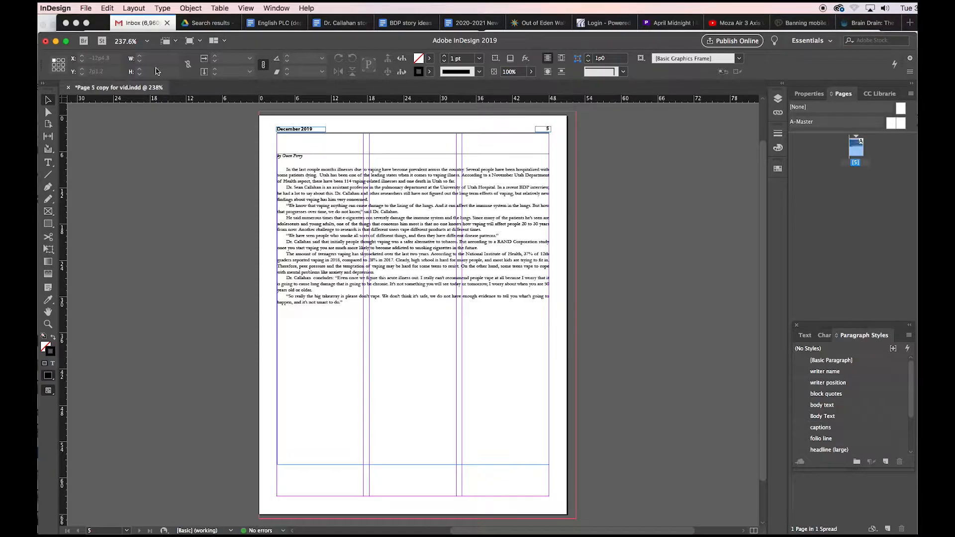
{"action": "left_click", "coordinate": [86, 8]}
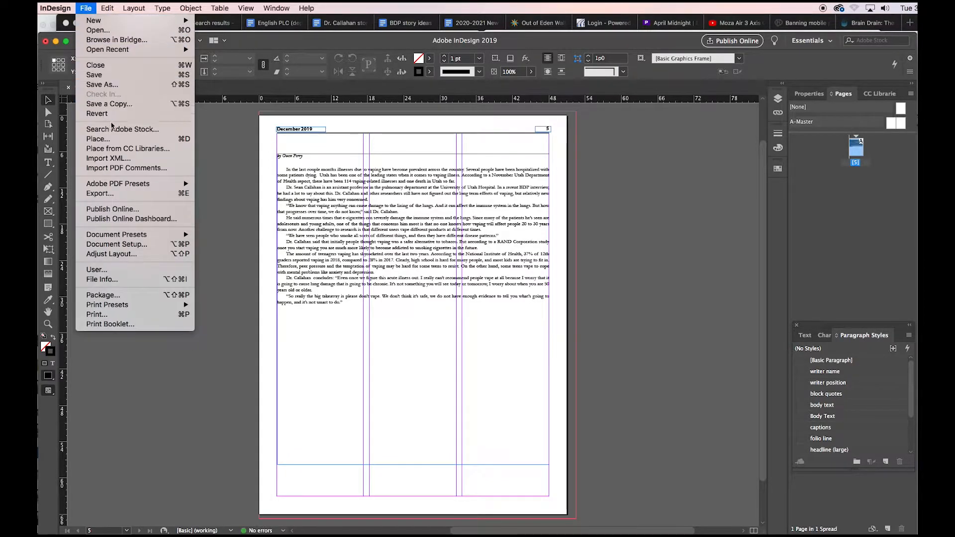
{"action": "left_click", "coordinate": [98, 139]}
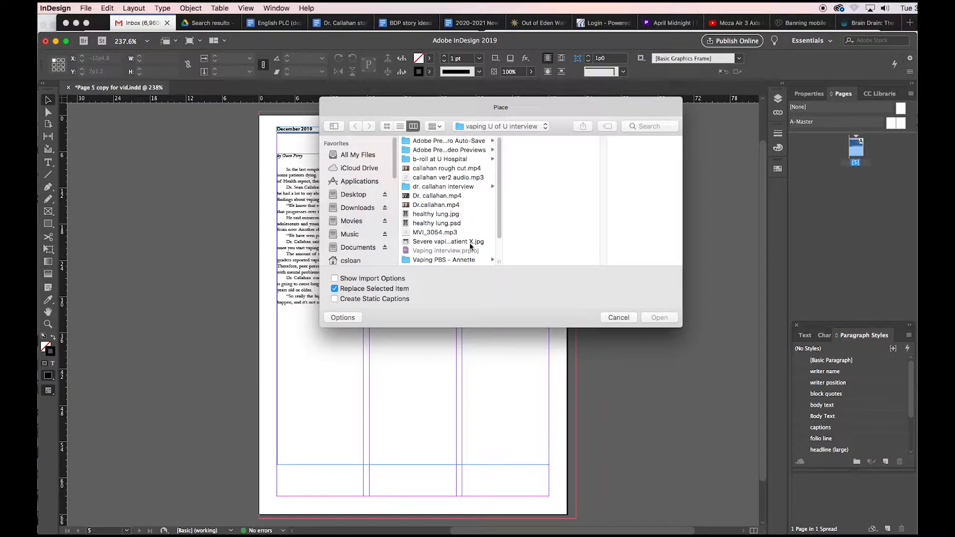
{"action": "left_click", "coordinate": [456, 242]}
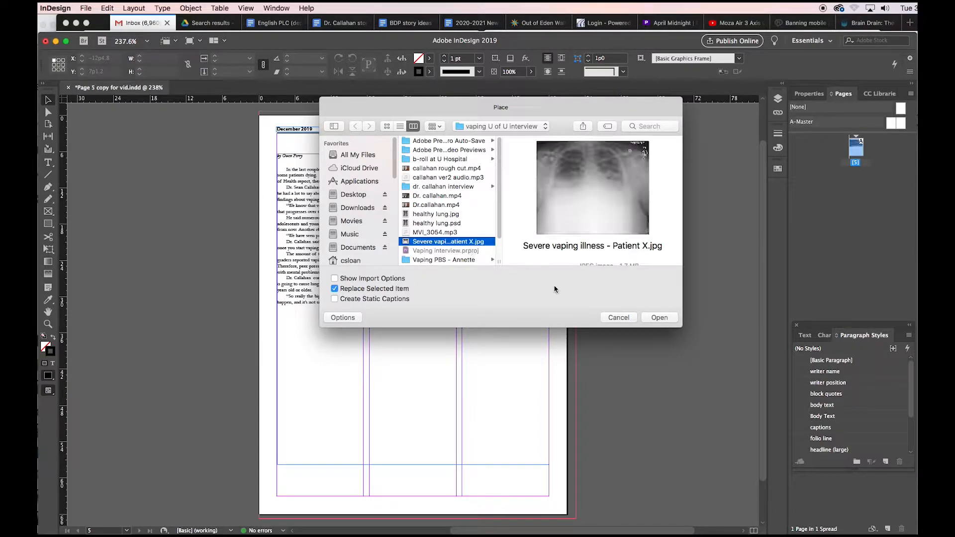
{"action": "left_click", "coordinate": [659, 318]}
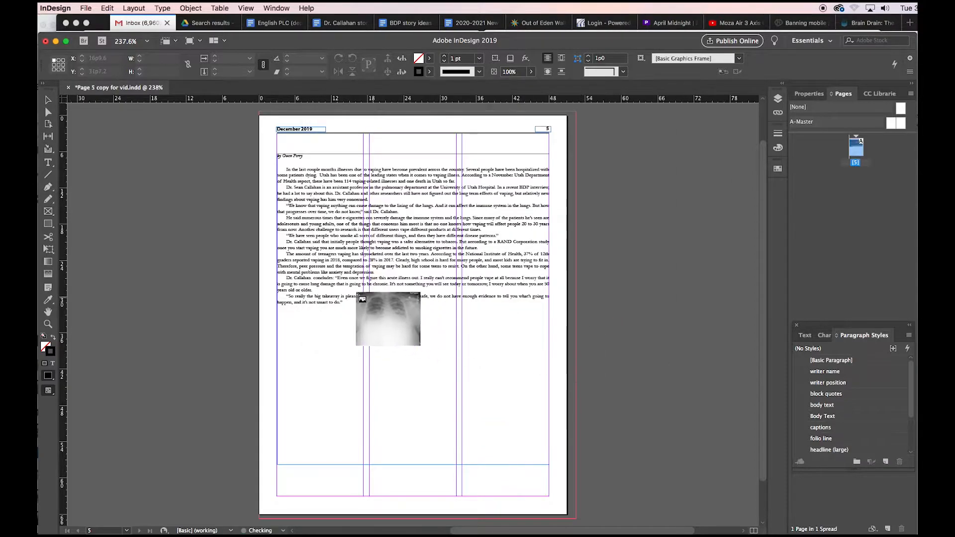
{"action": "left_click", "coordinate": [146, 195]}
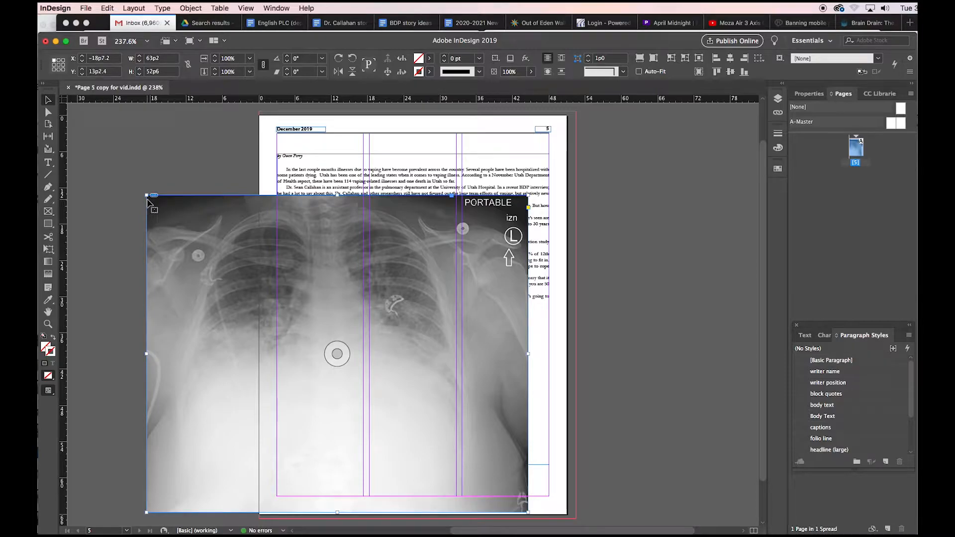
Step: Try to shrink the placed X-ray by resizing its frame to about 40p1 by 11p0, and undo the changes
{"action": "left_click_drag", "start_coordinate": [146, 195], "coordinate": [169, 207]}
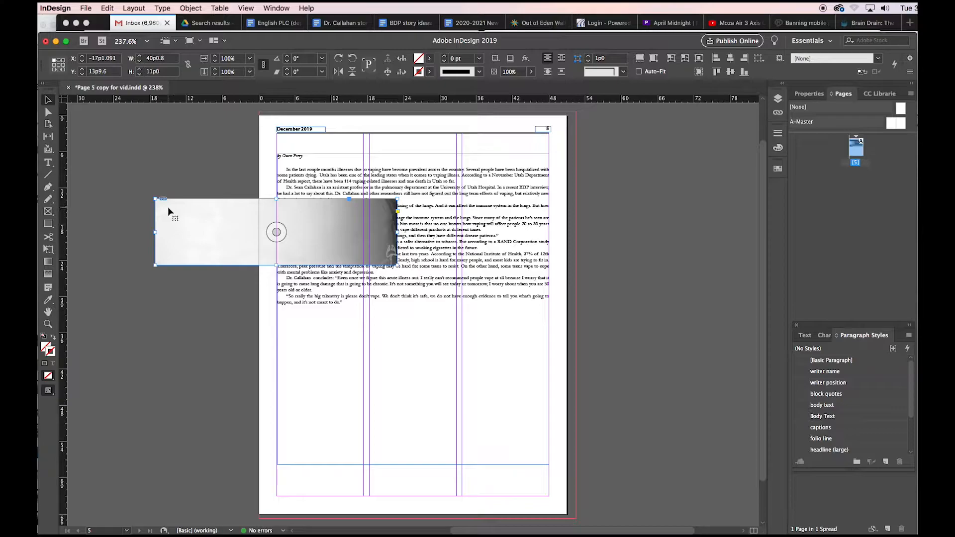
{"action": "key", "text": "super+z"}
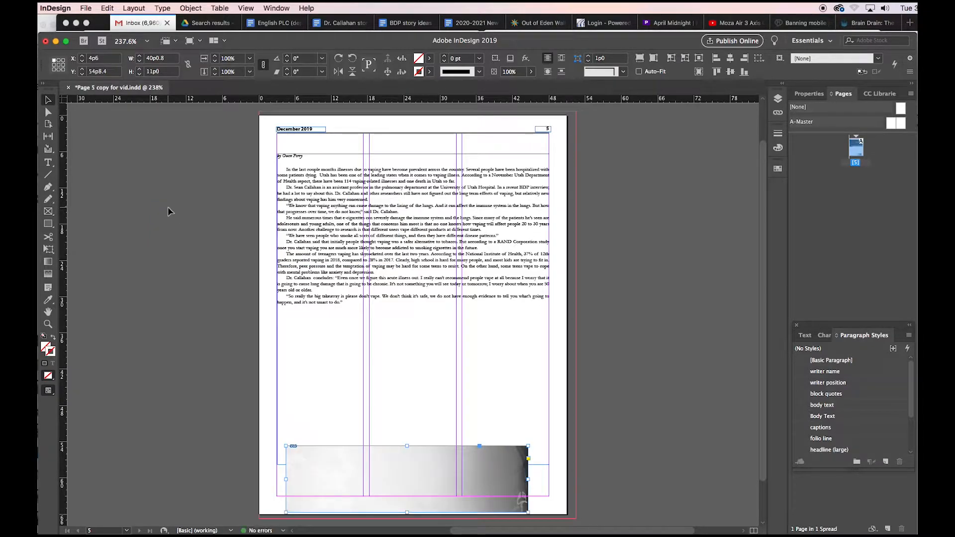
{"action": "key", "text": "super+z"}
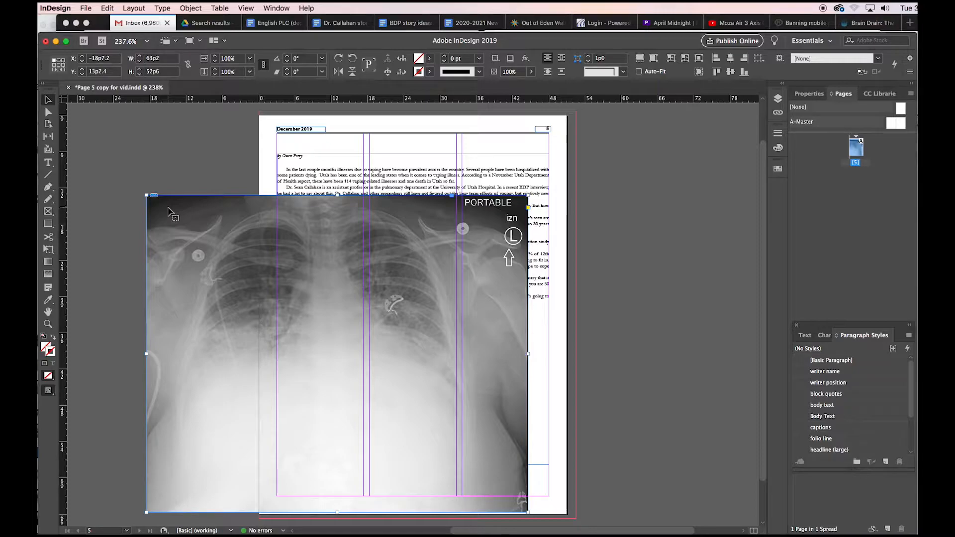
Step: Scale the placed X-ray down proportionally together with its frame
{"action": "left_click_drag", "start_coordinate": [146, 196], "coordinate": [401, 408]}
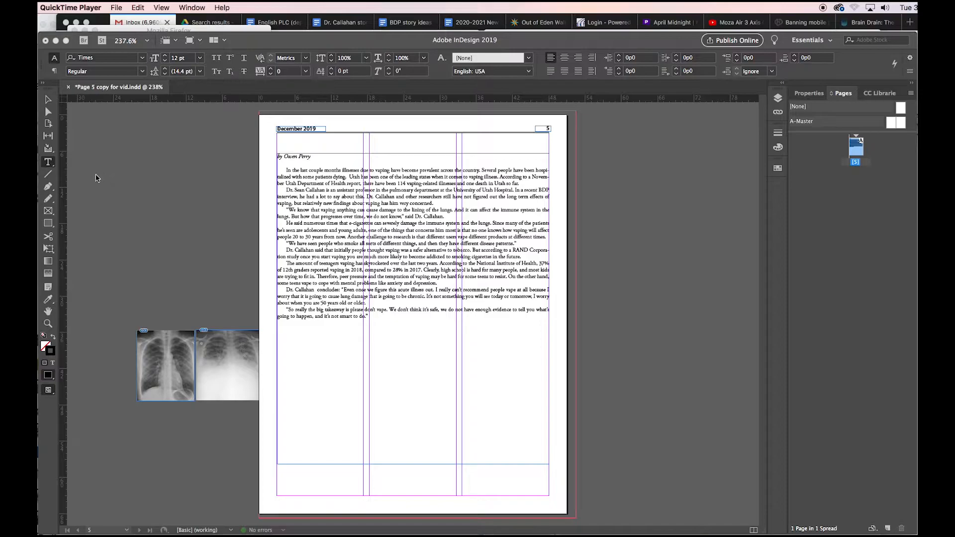
Step: Add a caption below both X-rays reading "X-ray of a healthy lung (left). Lung with severe vaping illness (right). Courtesy, University Health."
{"action": "left_click", "coordinate": [140, 408]}
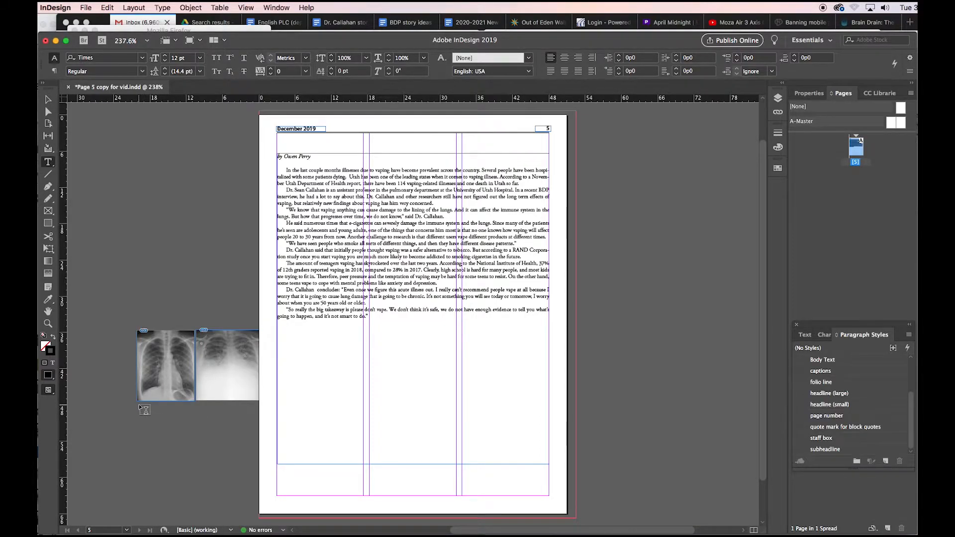
{"action": "left_click_drag", "start_coordinate": [139, 406], "coordinate": [258, 422]}
{"action": "type", "text": "X-ray of a healthy lung (left). Lung with severe vaping illness (right). Courtesy, University Health."}
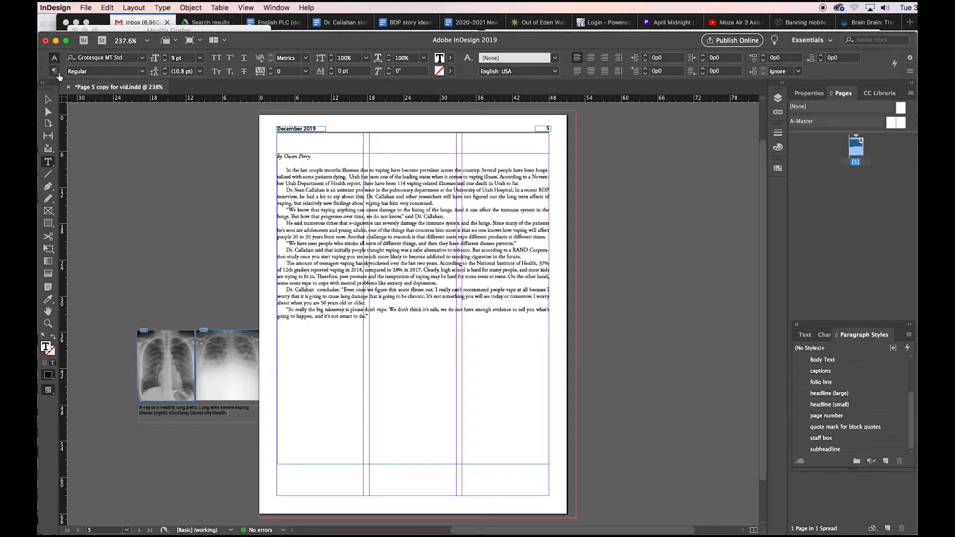
Step: Shorten the caption frame to about 1p10.7 high and group it with the two X-ray images
{"action": "left_click", "coordinate": [48, 99]}
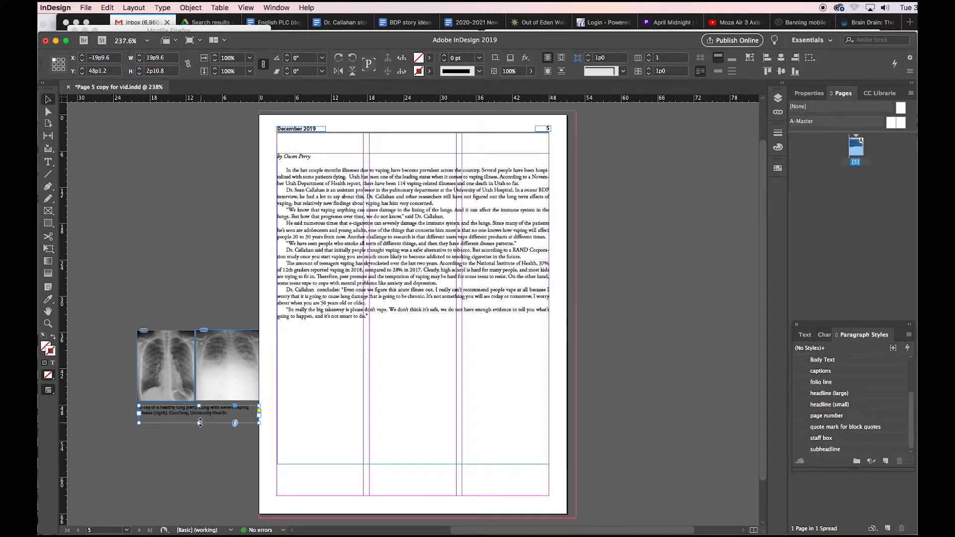
{"action": "left_click_drag", "start_coordinate": [201, 422], "coordinate": [201, 419]}
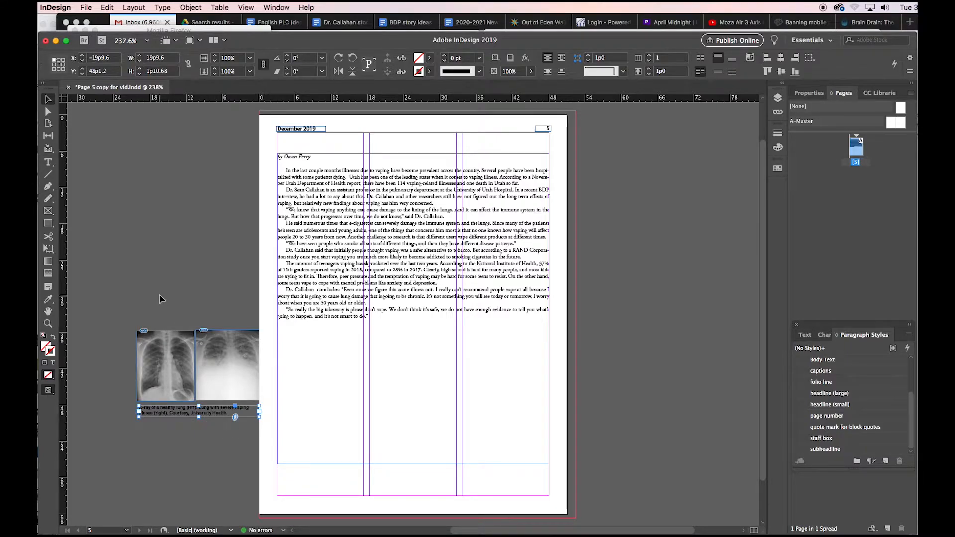
{"action": "left_click_drag", "start_coordinate": [123, 303], "coordinate": [229, 431]}
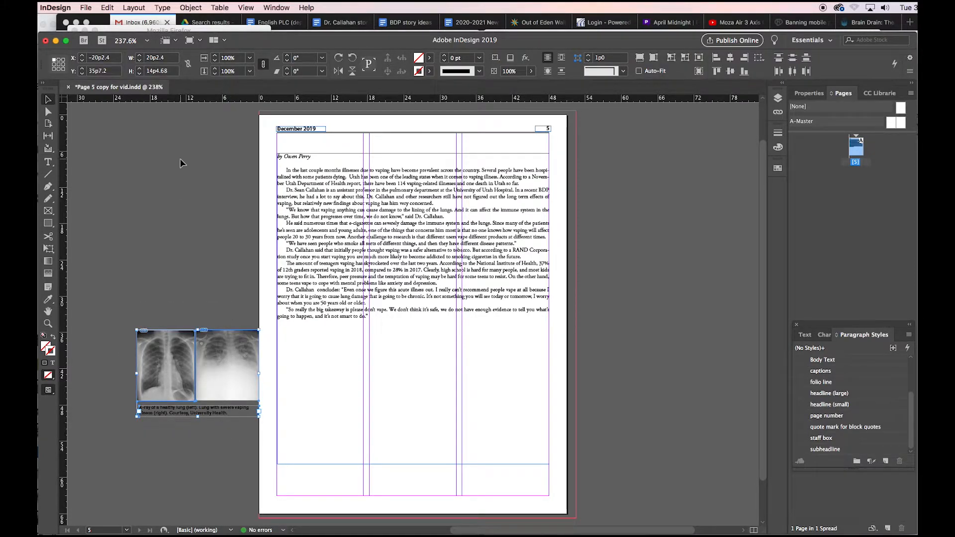
{"action": "left_click", "coordinate": [190, 8]}
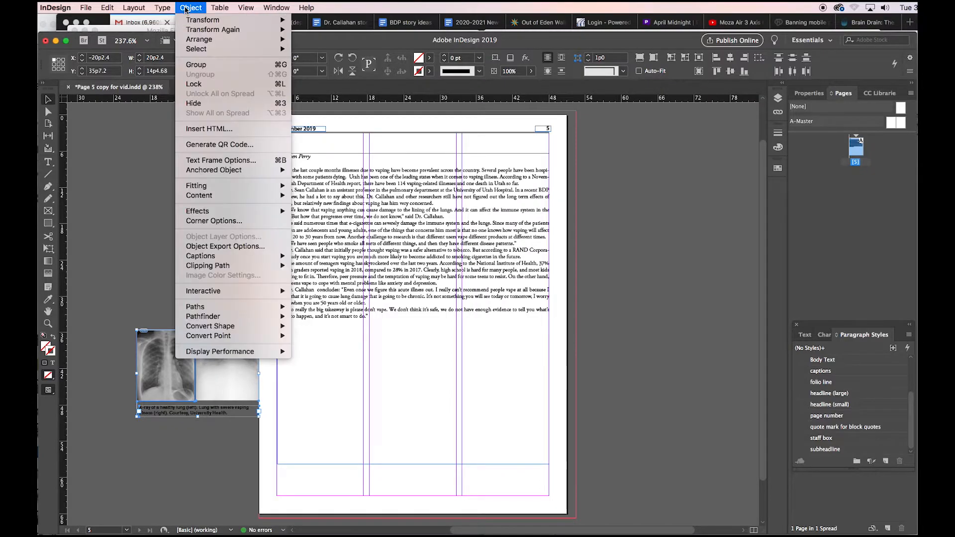
{"action": "left_click", "coordinate": [197, 67]}
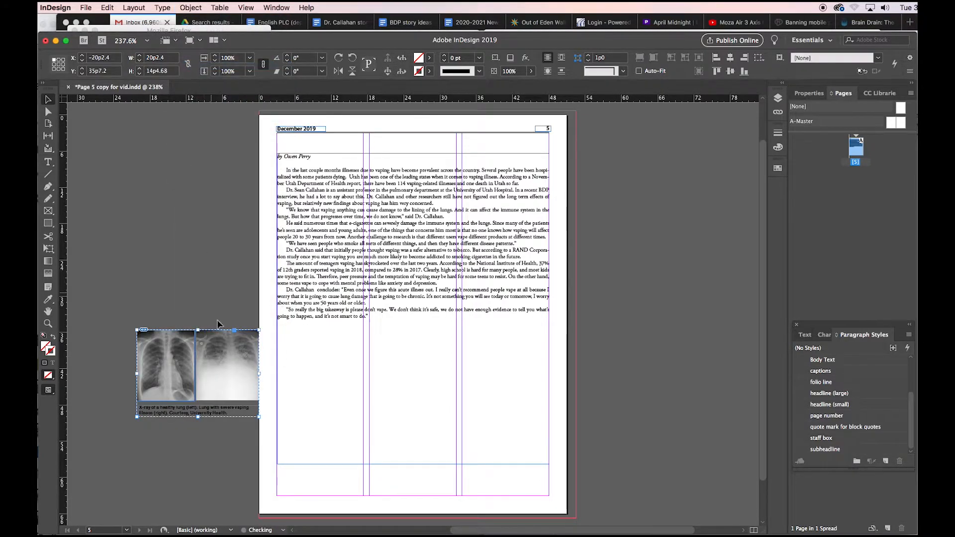
Step: Extend the story's text frame down to the bottom margin and place the captioned X-ray group in the page's lower-left margin corner
{"action": "left_click_drag", "start_coordinate": [166, 354], "coordinate": [305, 393]}
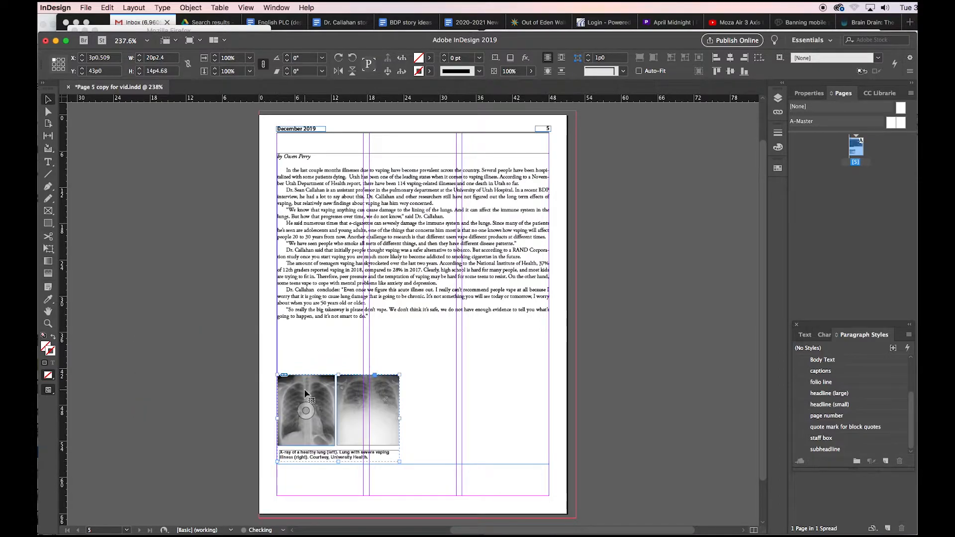
{"action": "left_click", "coordinate": [457, 454]}
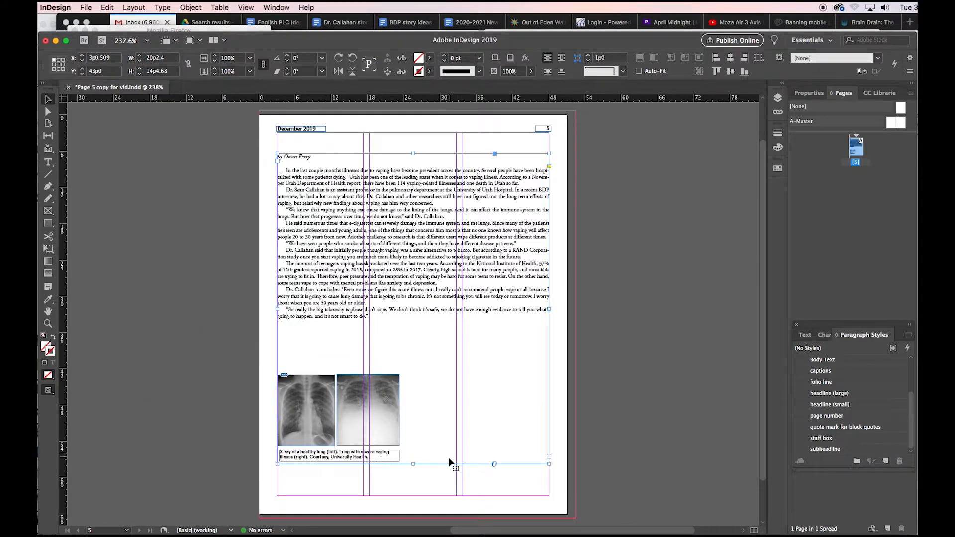
{"action": "left_click_drag", "start_coordinate": [412, 464], "coordinate": [412, 495]}
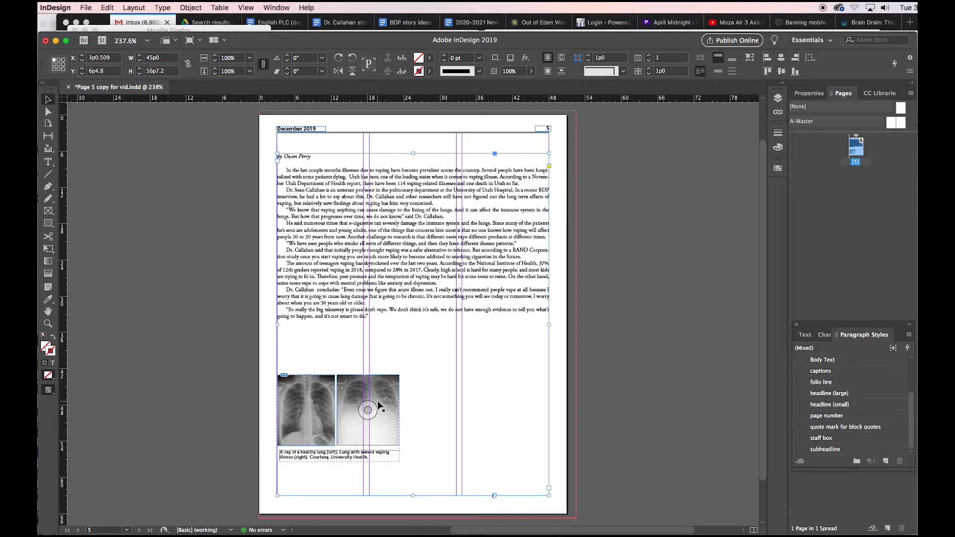
{"action": "left_click_drag", "start_coordinate": [380, 396], "coordinate": [383, 426]}
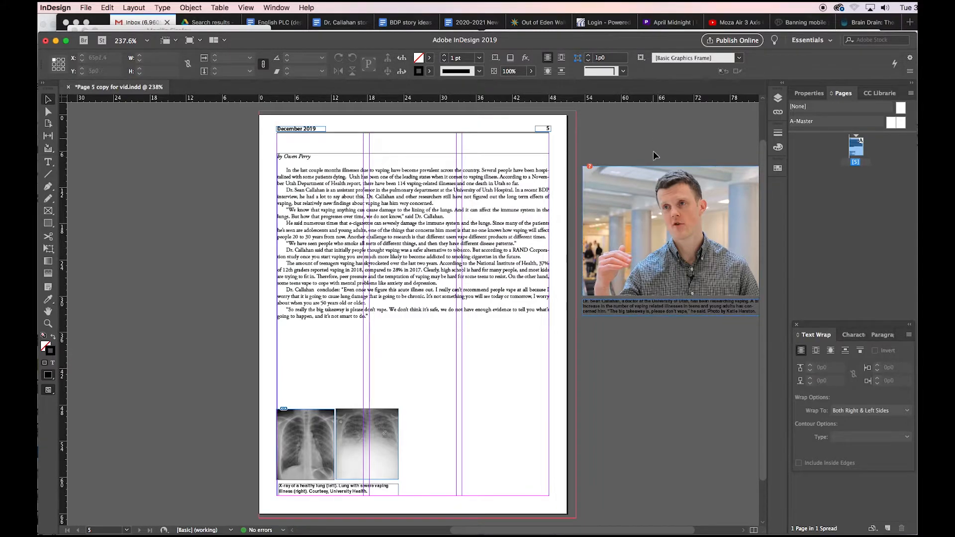
Step: Move the captioned doctor photo onto the top of the story, aligned with the right margin at X 18p3.98, Y 6p4.8
{"action": "left_click", "coordinate": [641, 191]}
{"action": "left_click_drag", "start_coordinate": [642, 191], "coordinate": [429, 178]}
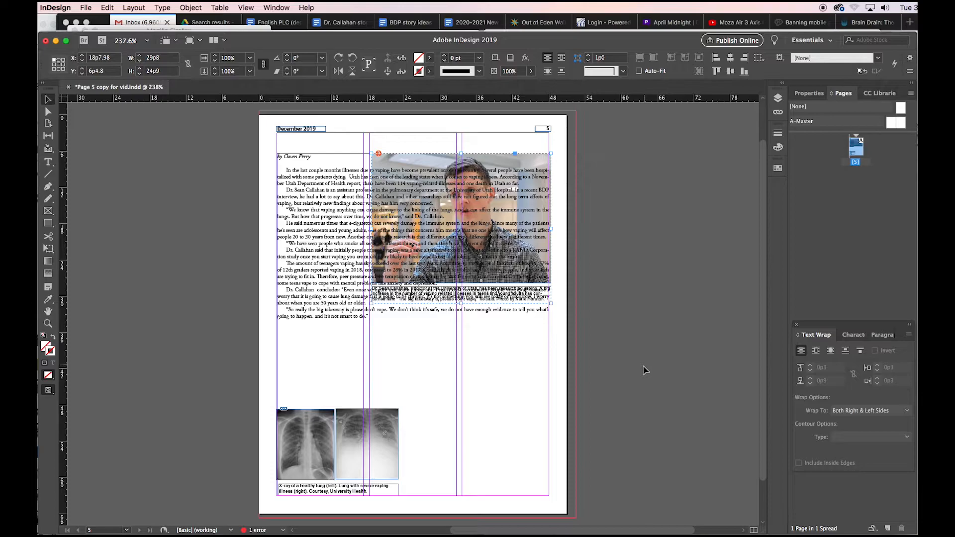
{"action": "key", "text": "Left"}
{"action": "key", "text": "Left"}
{"action": "key", "text": "Left"}
{"action": "key", "text": "Left"}
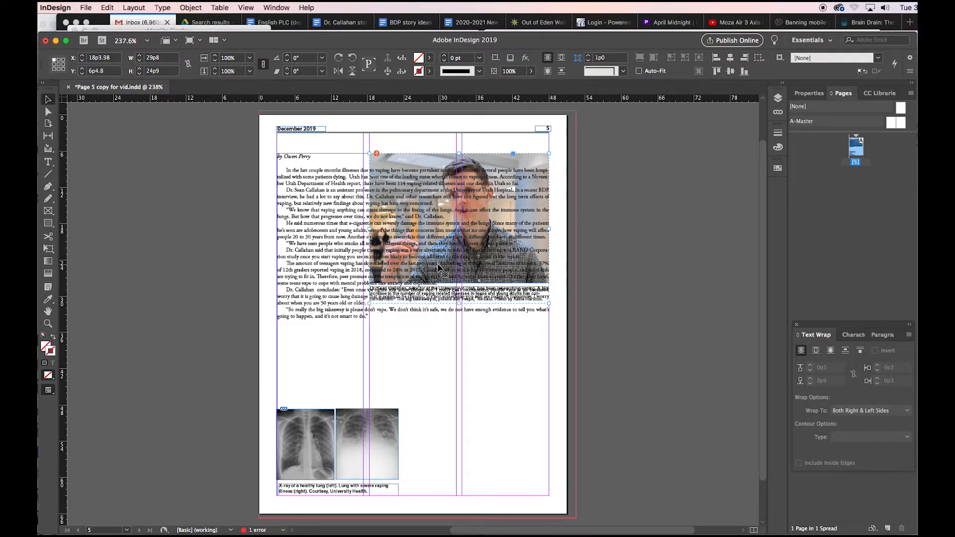
Step: Show the Text Wrap settings and wrap the story text around the doctor photo's bounding box
{"action": "left_click", "coordinate": [878, 337]}
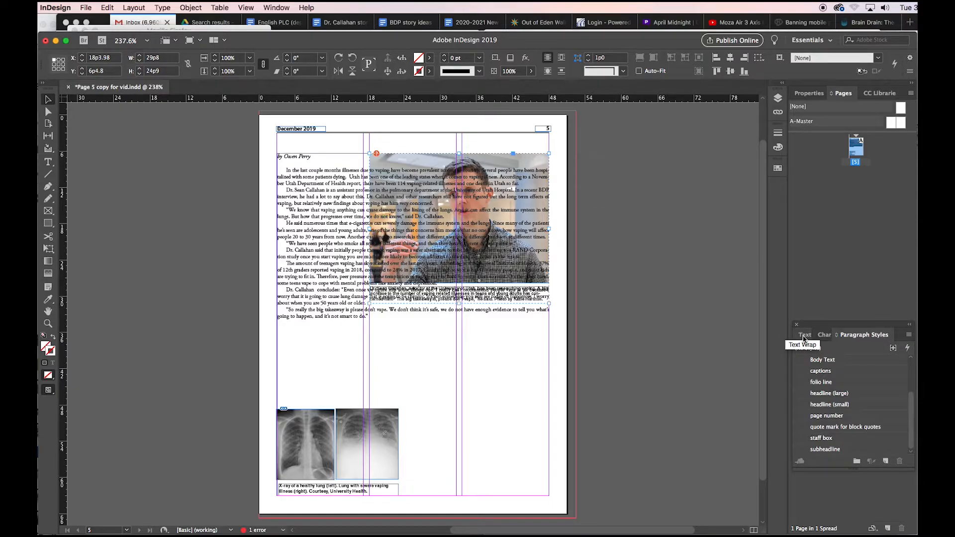
{"action": "left_click", "coordinate": [804, 336]}
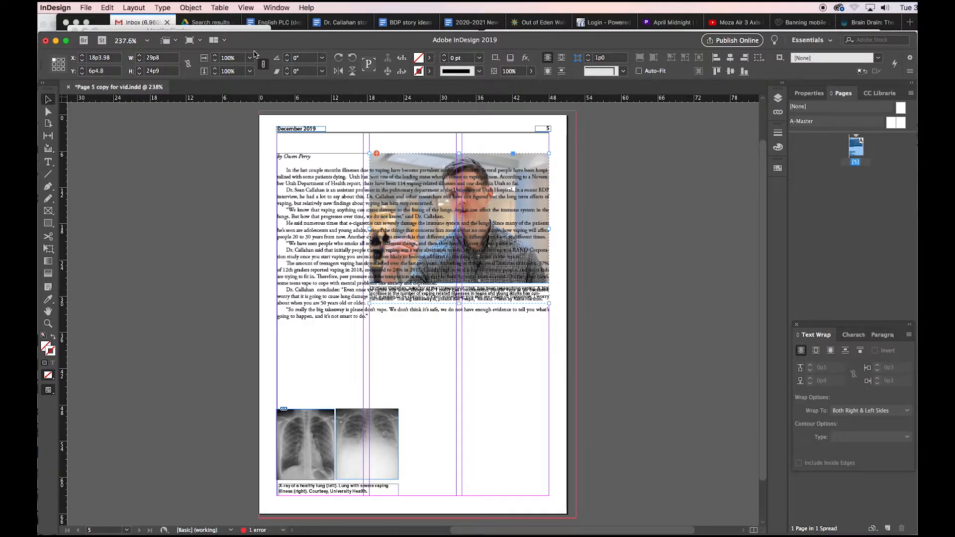
{"action": "left_click", "coordinate": [275, 7]}
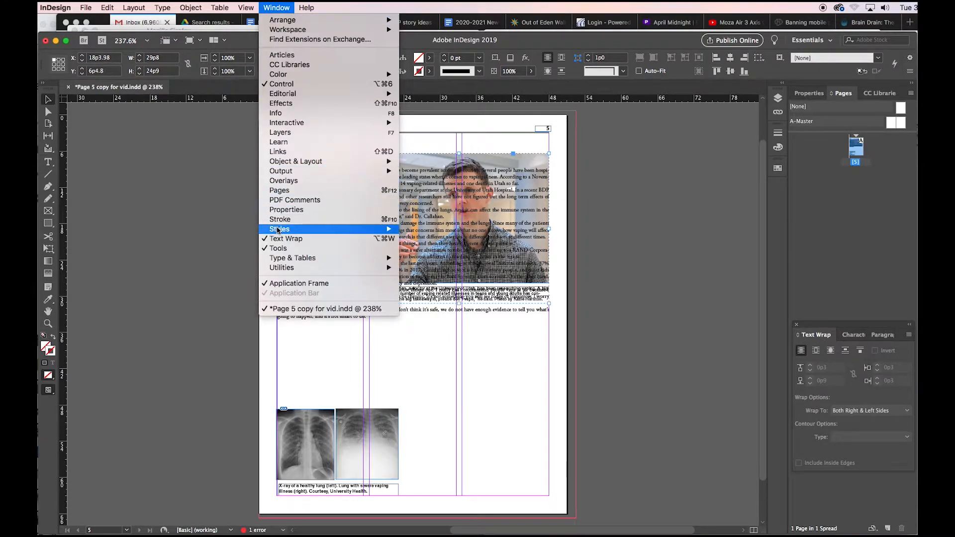
{"action": "left_click", "coordinate": [277, 239]}
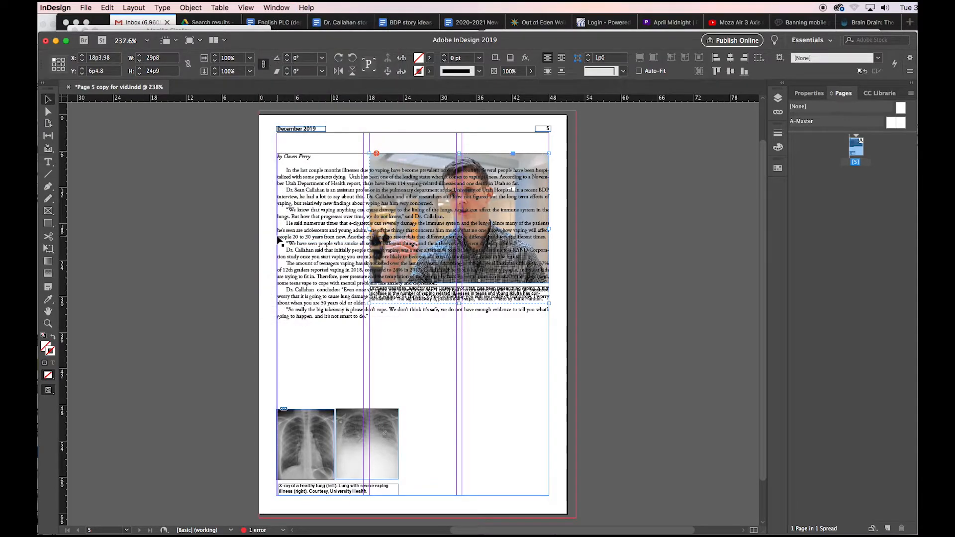
{"action": "left_click", "coordinate": [276, 7]}
{"action": "left_click", "coordinate": [280, 239]}
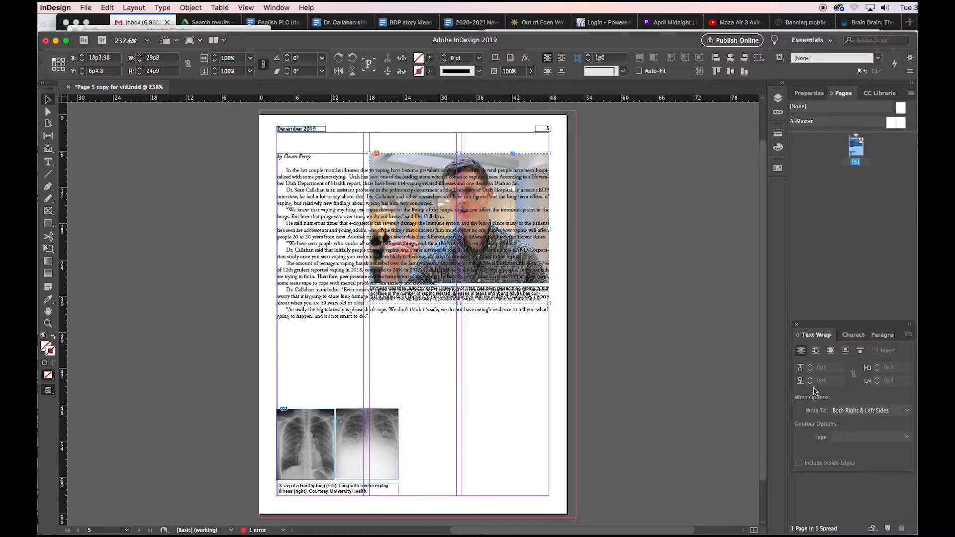
{"action": "left_click", "coordinate": [815, 351]}
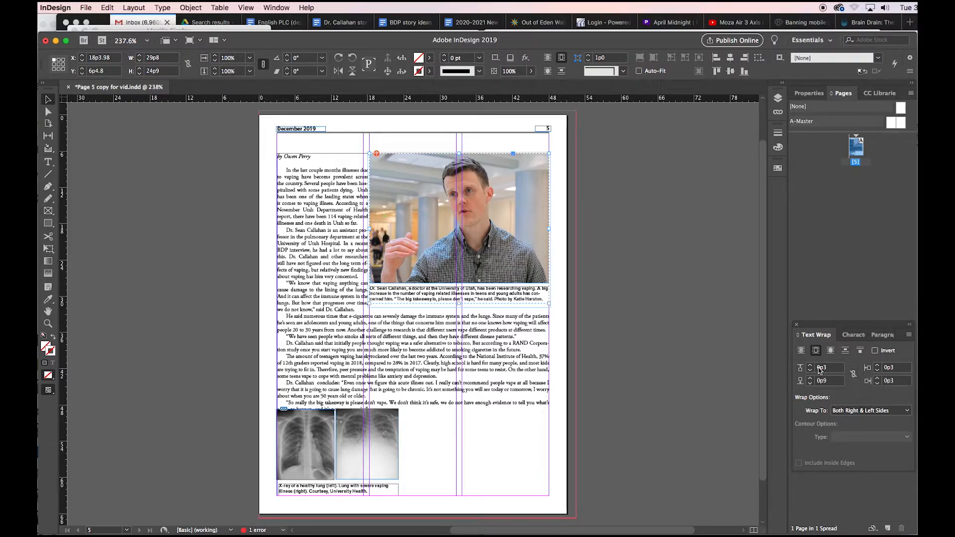
Step: Set the doctor photo's top wrap offset to 0p0 and nudge the photo down to Y 6p5.8
{"action": "left_click", "coordinate": [810, 371]}
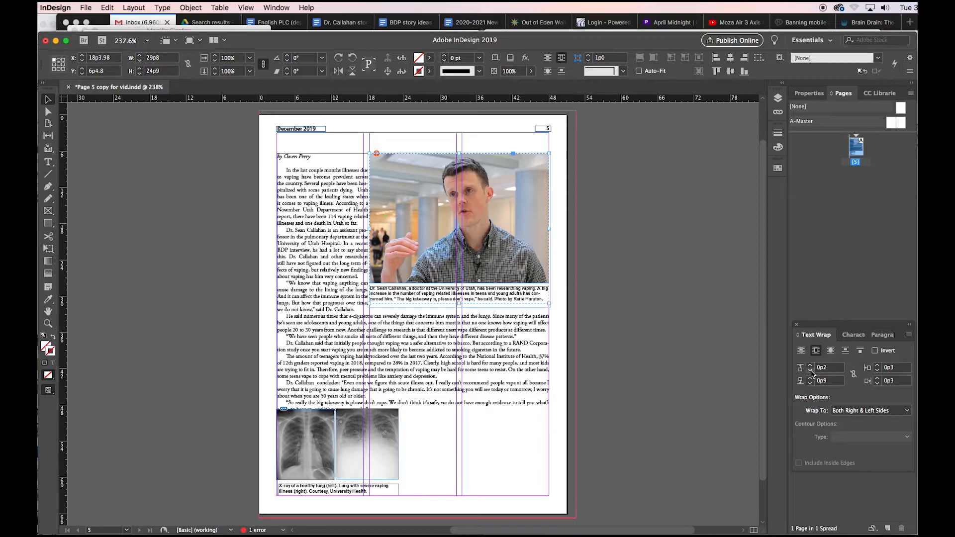
{"action": "left_click", "coordinate": [810, 365]}
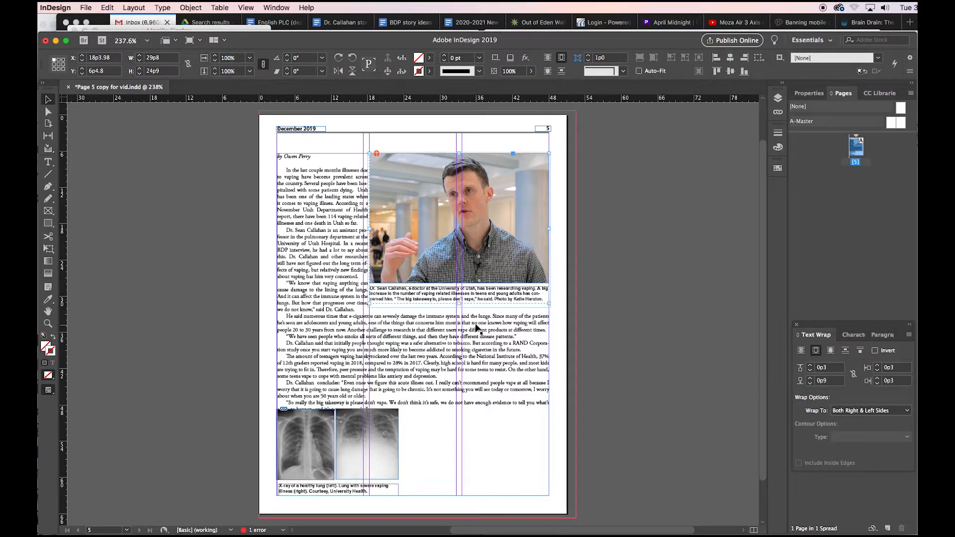
{"action": "left_click", "coordinate": [811, 369]}
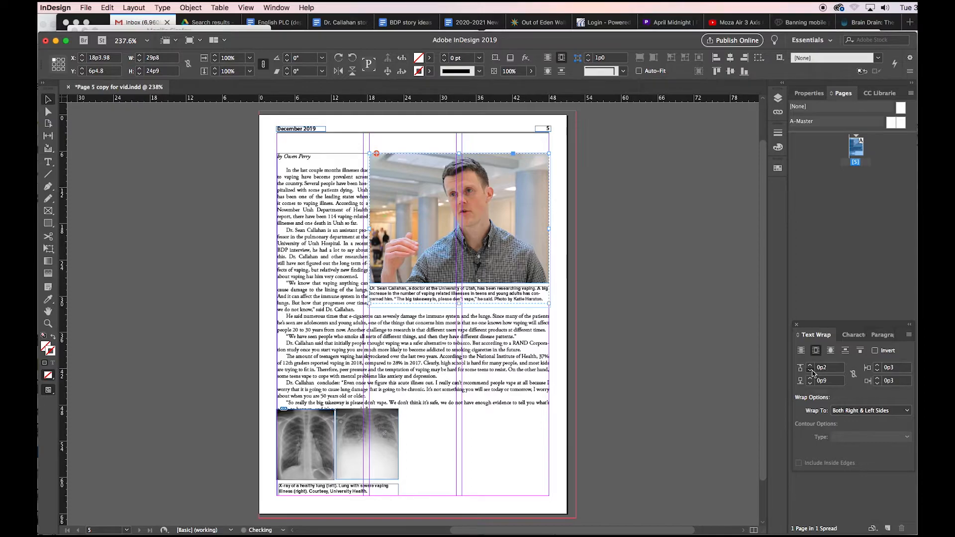
{"action": "double_click", "coordinate": [811, 371]}
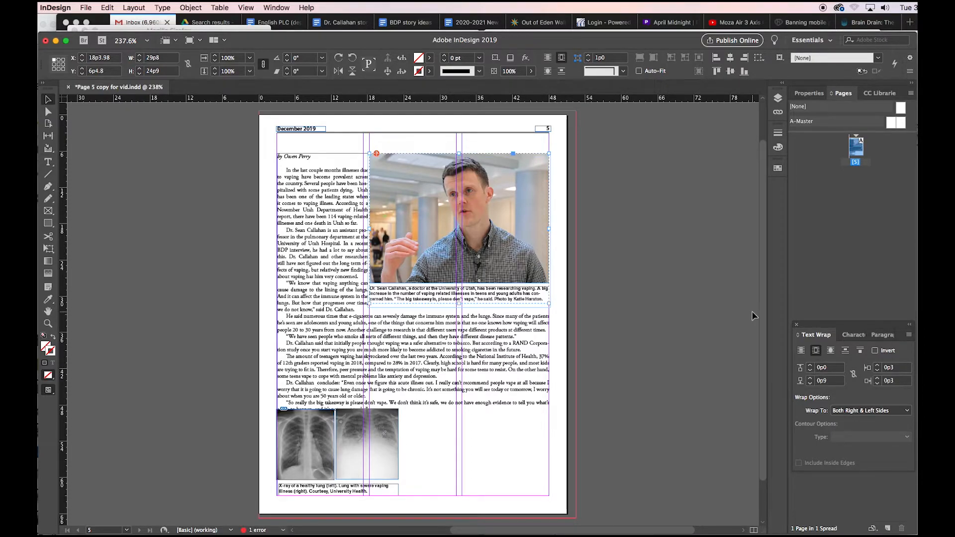
{"action": "key", "text": "Down"}
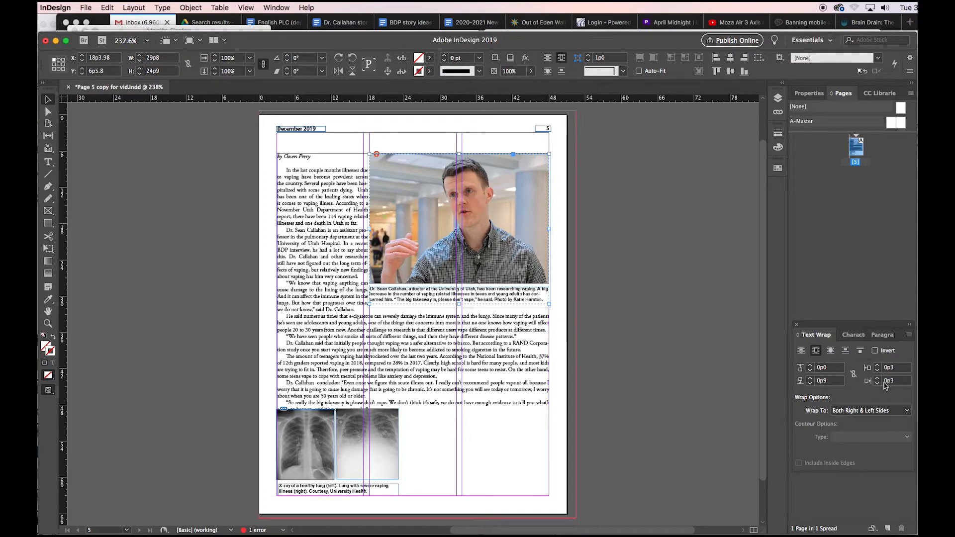
Step: Wrap the story text around the X-ray group's bounding box and increase its wrap offsets equally on all four sides
{"action": "left_click", "coordinate": [367, 443]}
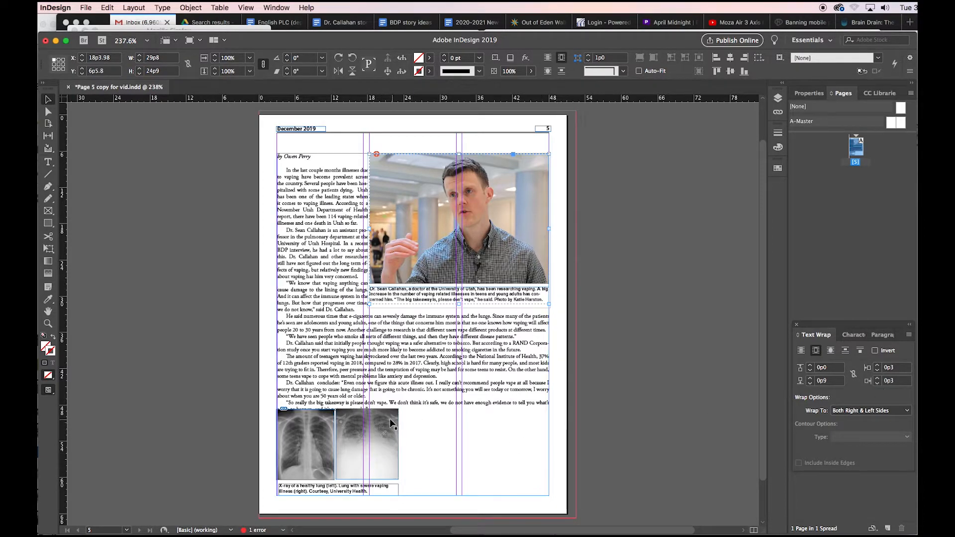
{"action": "left_click", "coordinate": [373, 418]}
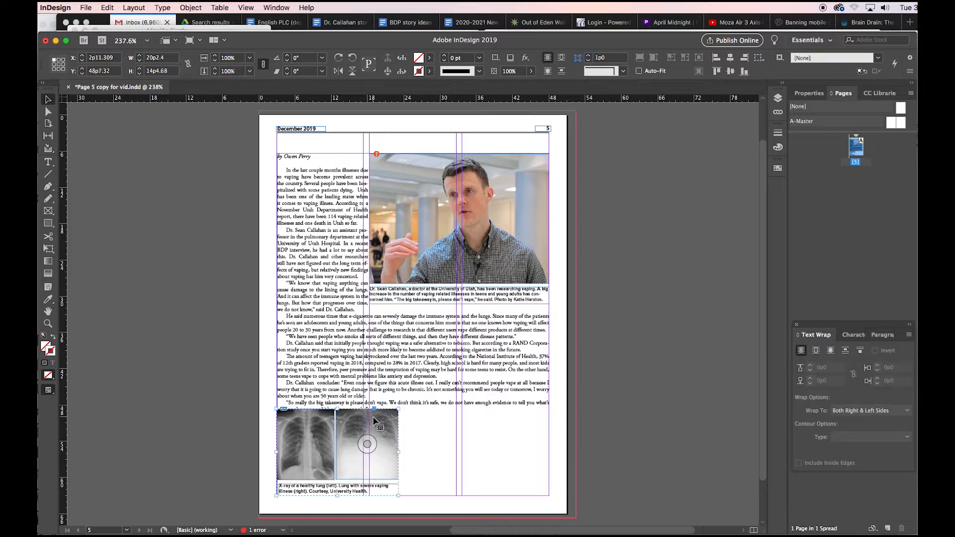
{"action": "left_click", "coordinate": [815, 350]}
{"action": "left_click", "coordinate": [809, 365]}
{"action": "left_click", "coordinate": [810, 365]}
{"action": "left_click", "coordinate": [810, 370]}
{"action": "left_click", "coordinate": [809, 370]}
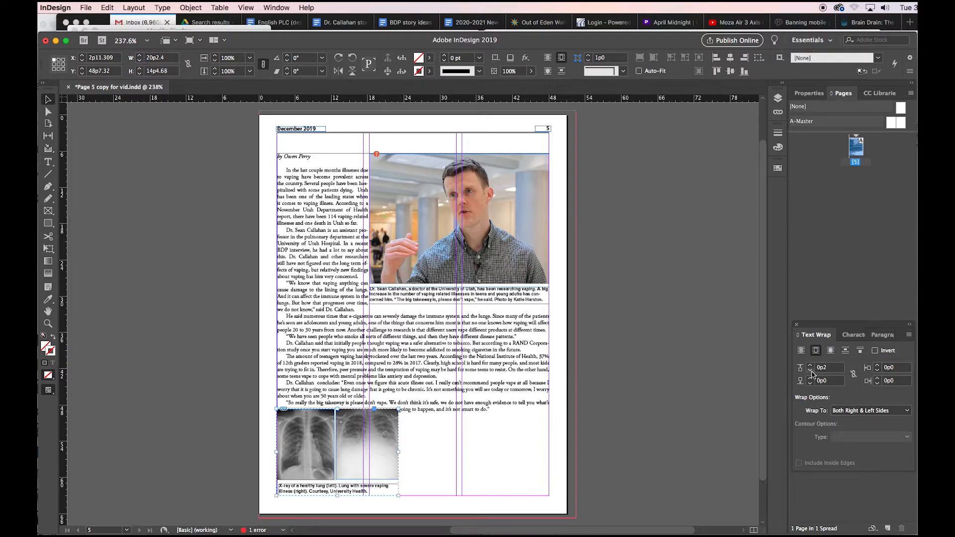
{"action": "left_click", "coordinate": [852, 374]}
{"action": "left_click", "coordinate": [810, 365]}
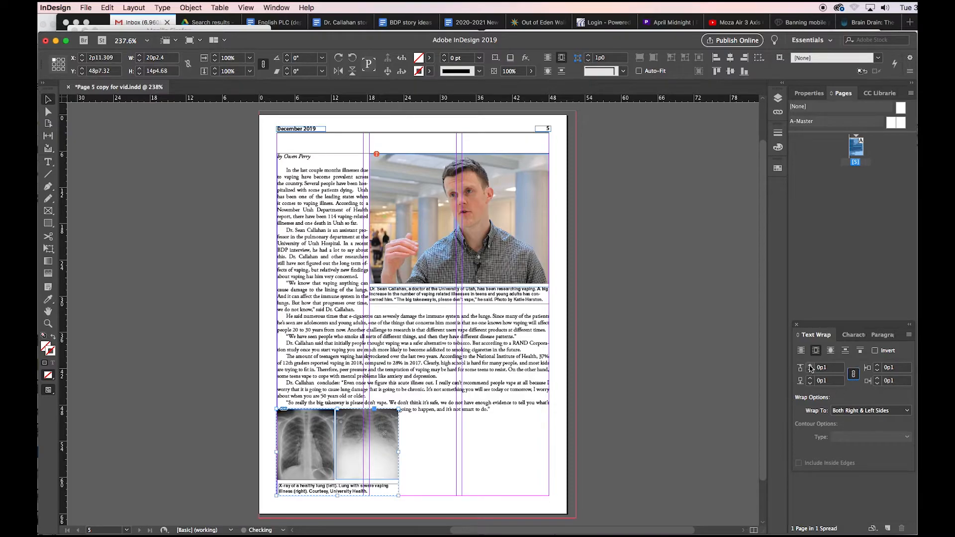
{"action": "left_click", "coordinate": [810, 365]}
{"action": "left_click", "coordinate": [810, 366]}
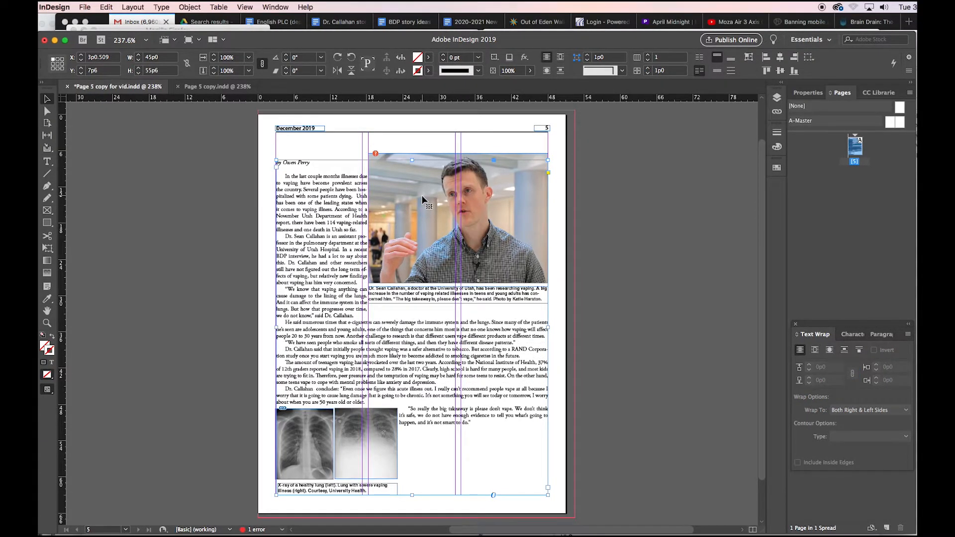
Step: Move the captioned doctor photo down to align with the top of the story frame at X 18p4, Y 7p6
{"action": "left_click_drag", "start_coordinate": [426, 202], "coordinate": [431, 191]}
{"action": "left_click", "coordinate": [412, 156]}
{"action": "left_click_drag", "start_coordinate": [418, 160], "coordinate": [426, 191]}
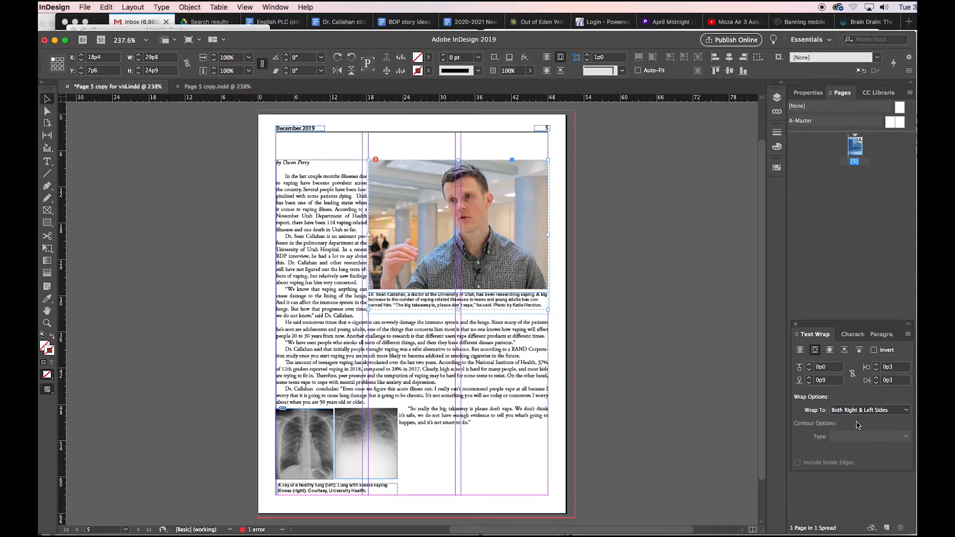
Step: Increase the doctor photo's left wrap offset to 1p0
{"action": "left_click", "coordinate": [877, 366]}
{"action": "left_click", "coordinate": [877, 367]}
{"action": "left_click", "coordinate": [877, 366]}
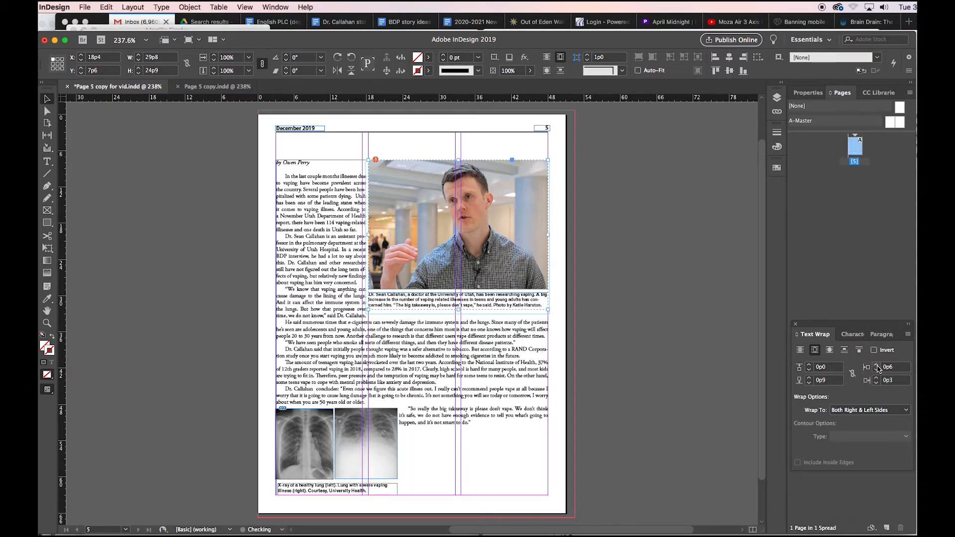
{"action": "left_click", "coordinate": [877, 366]}
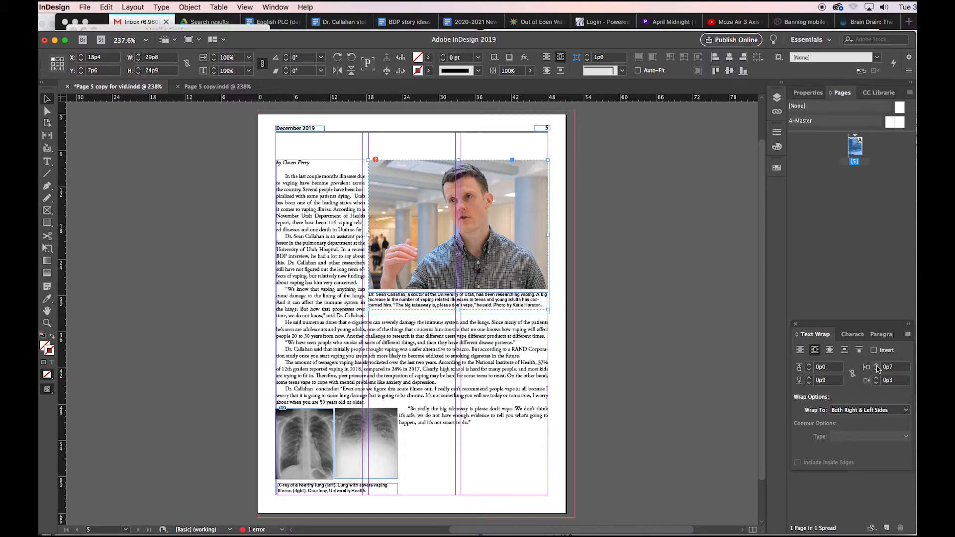
{"action": "left_click", "coordinate": [877, 366]}
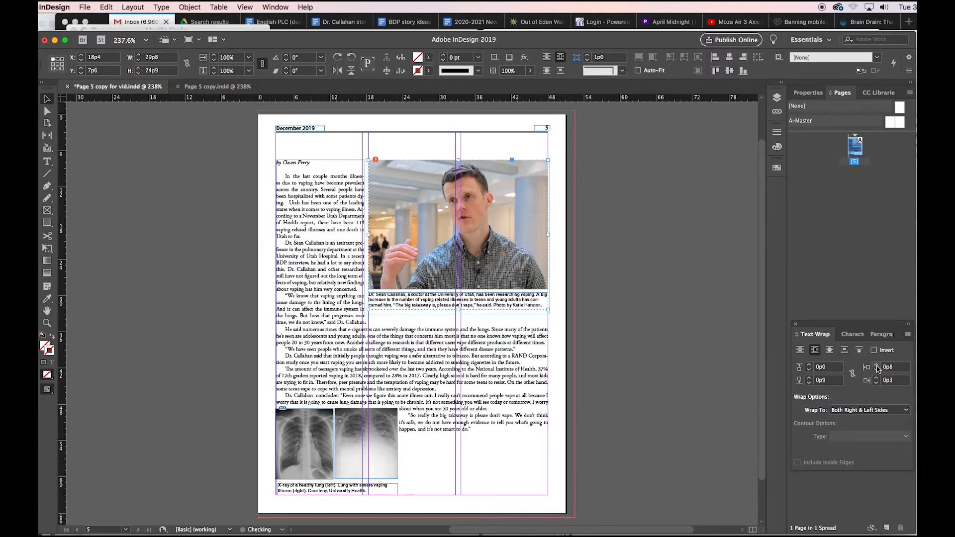
{"action": "left_click", "coordinate": [877, 366]}
{"action": "left_click", "coordinate": [877, 367]}
{"action": "left_click", "coordinate": [877, 367]}
{"action": "left_click", "coordinate": [877, 366]}
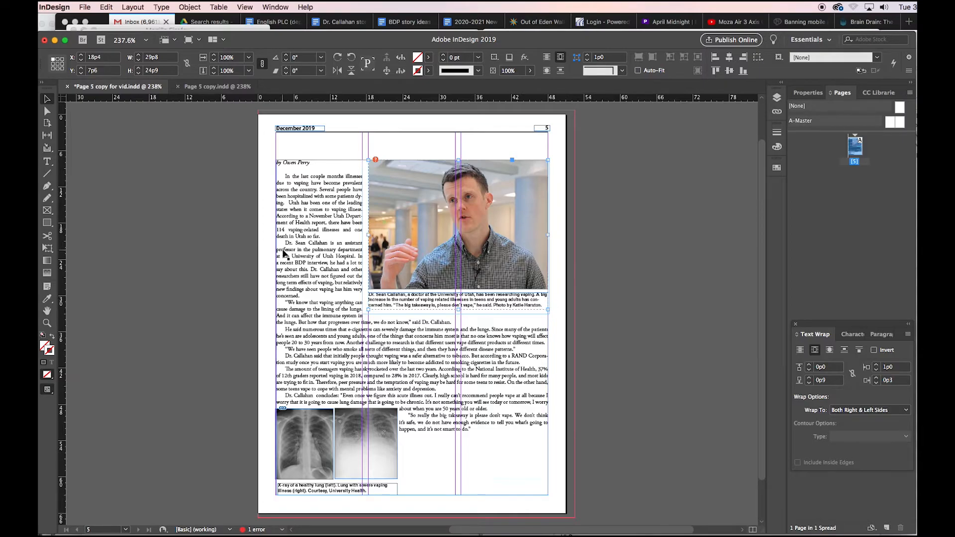
Step: Paste the headline "U of U researcher warns of vaping dangers" into a full-width frame above the story, and trim the frame to 2p4.8 high
{"action": "left_click", "coordinate": [47, 162]}
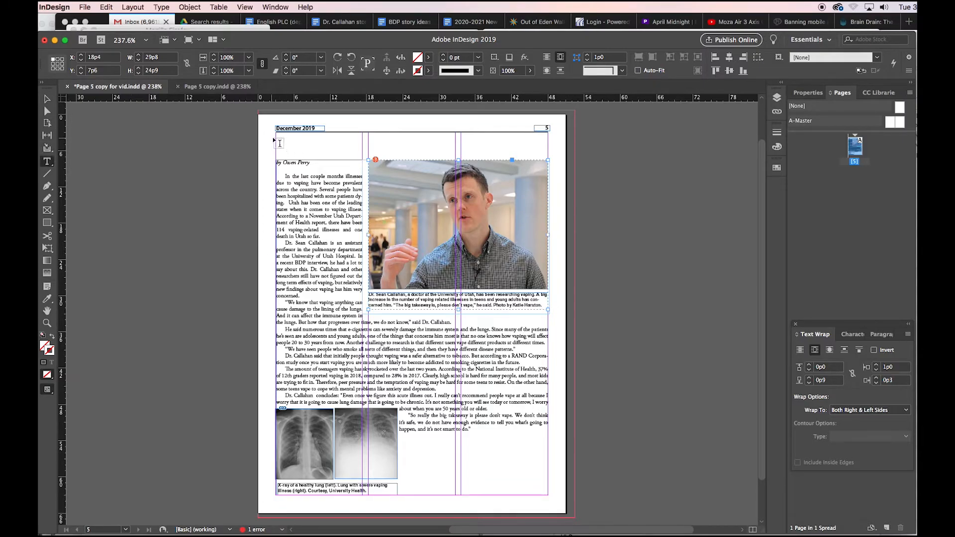
{"action": "left_click_drag", "start_coordinate": [276, 134], "coordinate": [548, 156]}
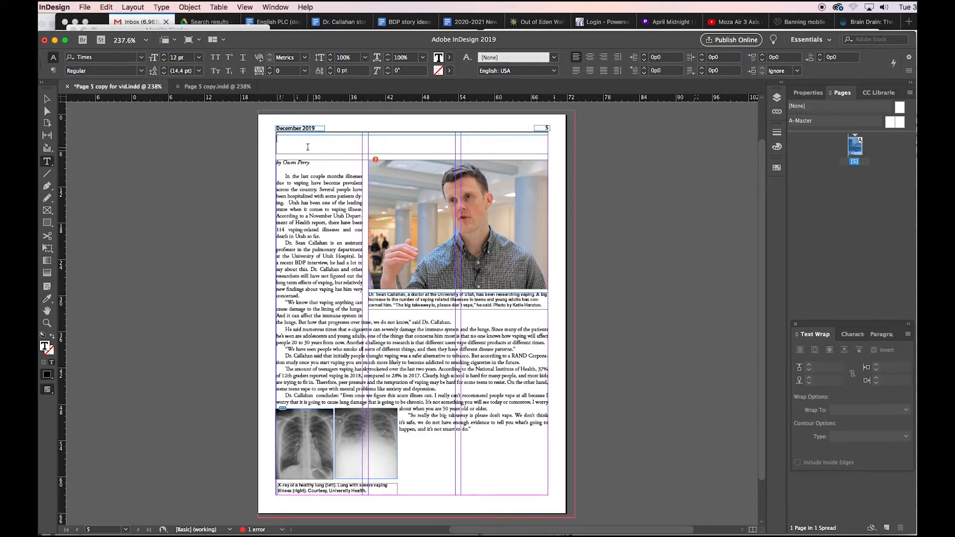
{"action": "key", "text": "super+v"}
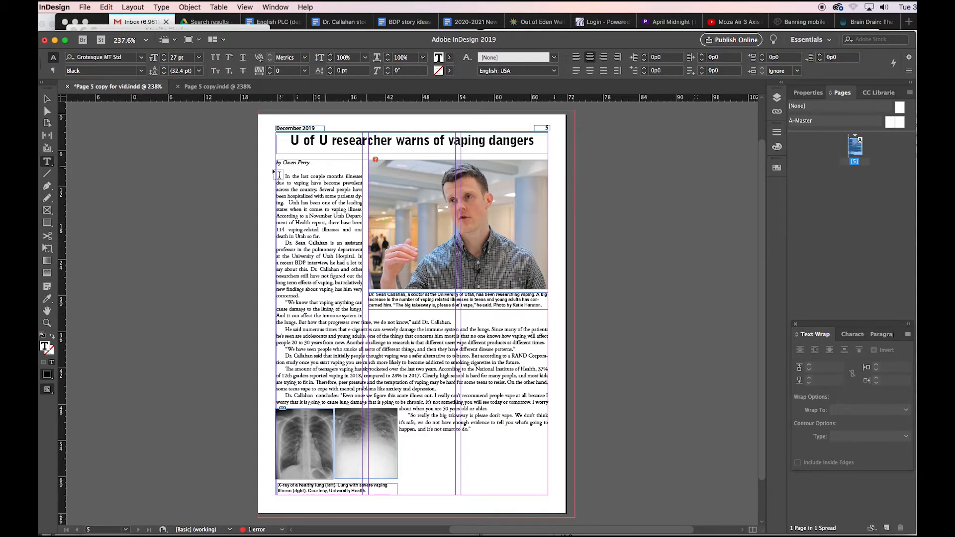
{"action": "key", "text": "Escape"}
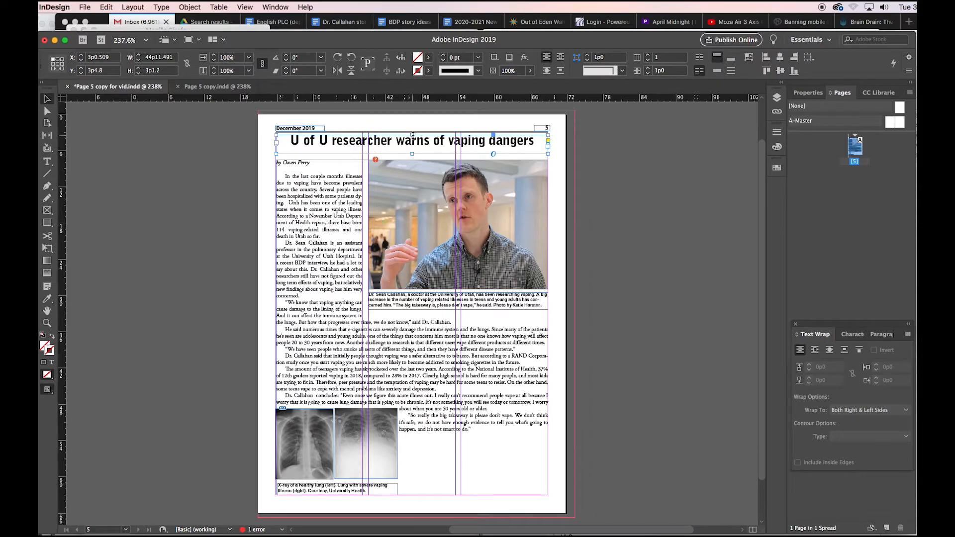
{"action": "left_click_drag", "start_coordinate": [412, 135], "coordinate": [412, 140]}
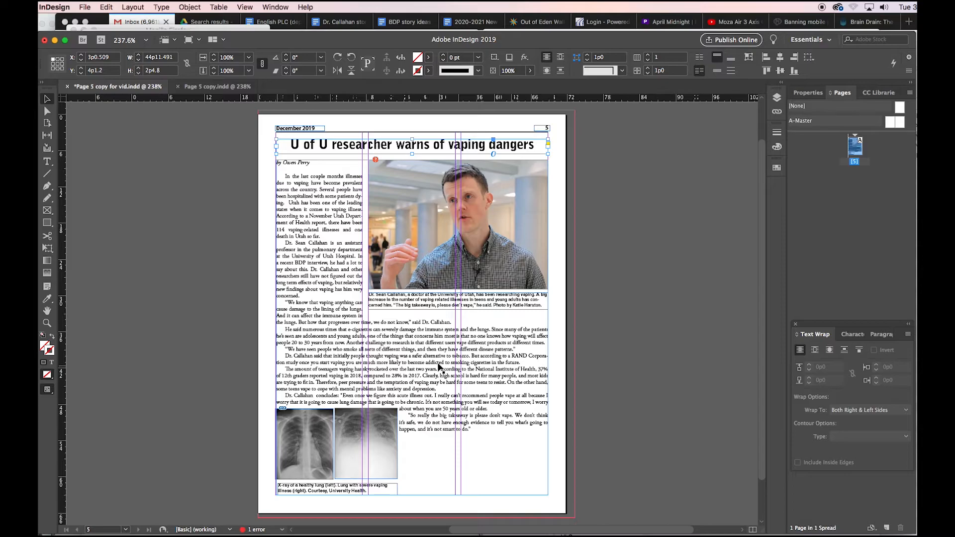
Step: Divide the story's text frame into three fixed-number columns with a 1p0 gutter
{"action": "left_click", "coordinate": [343, 195]}
{"action": "right_click", "coordinate": [317, 282]}
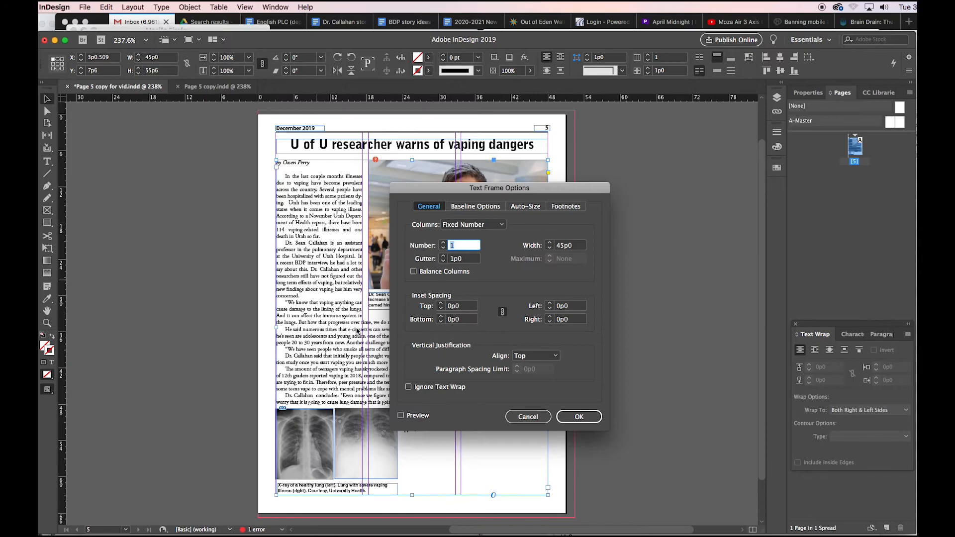
{"action": "left_click", "coordinate": [443, 243]}
{"action": "left_click", "coordinate": [443, 243]}
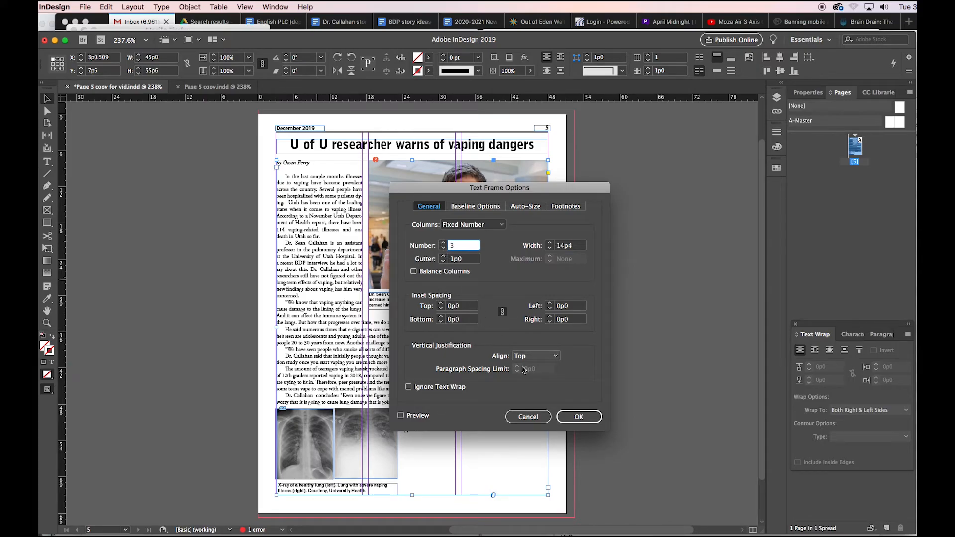
{"action": "left_click", "coordinate": [577, 416]}
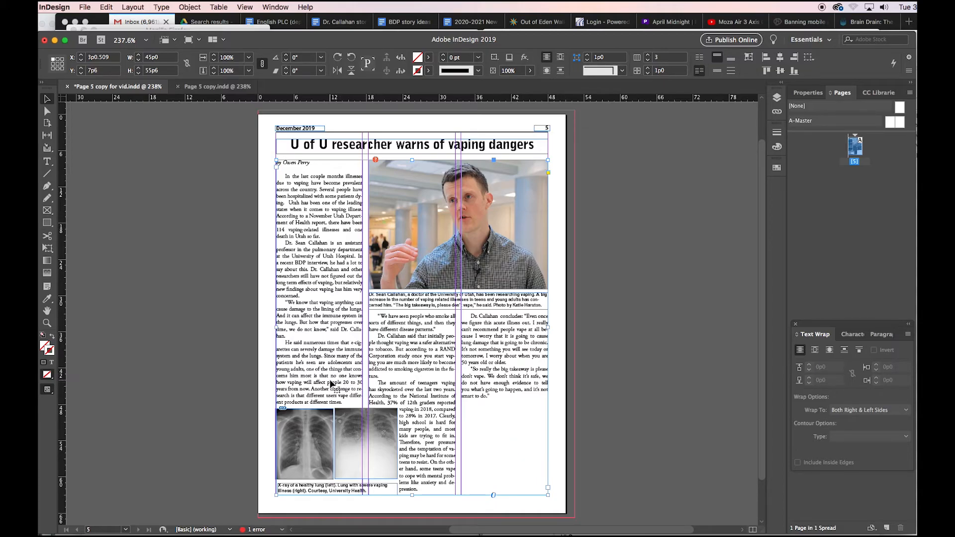
Step: Try a leading of 14 pt and of 18 pt on the vaping story's text
{"action": "left_click", "coordinate": [48, 164]}
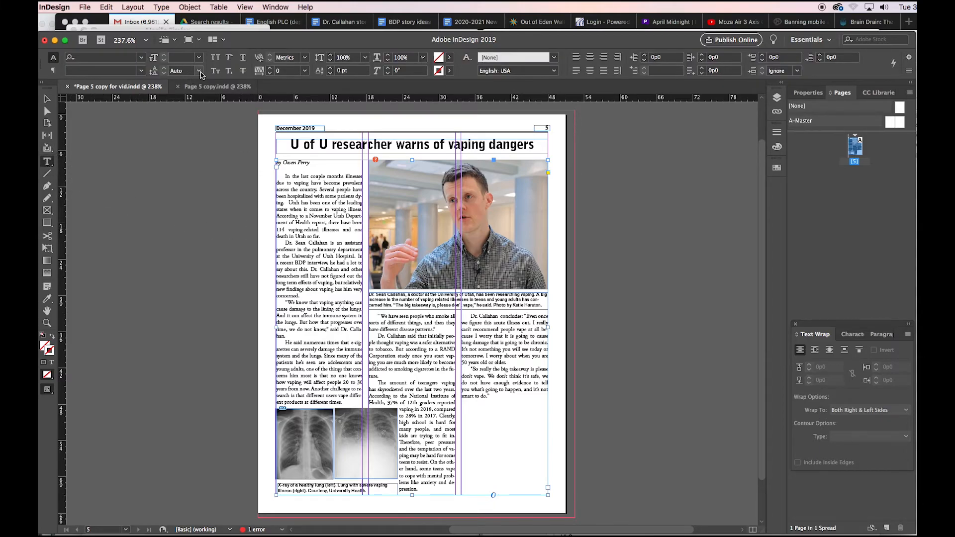
{"action": "left_click", "coordinate": [199, 71]}
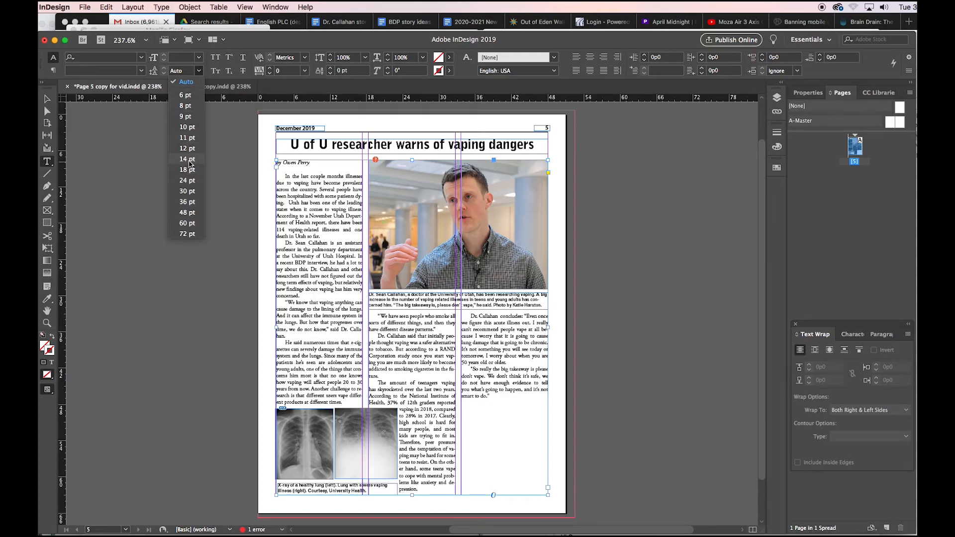
{"action": "left_click", "coordinate": [191, 159]}
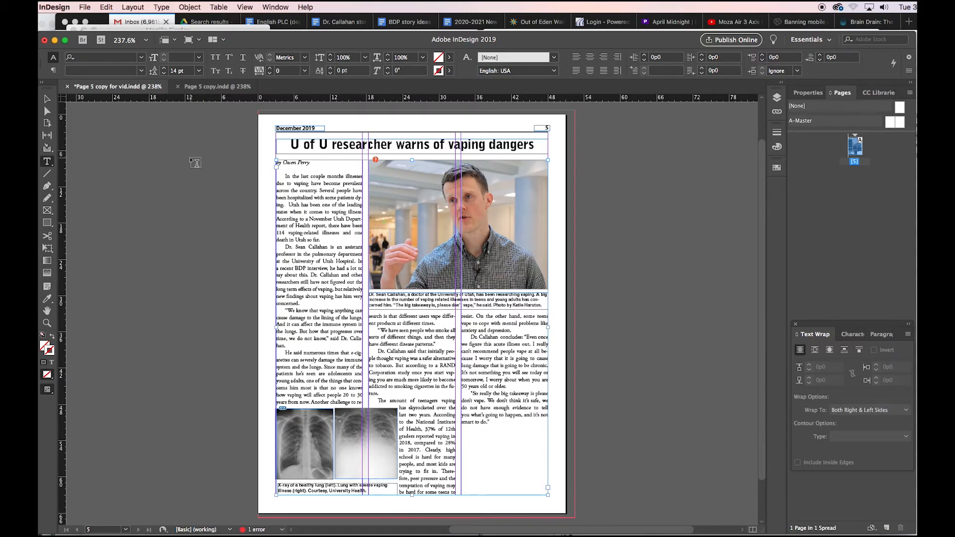
{"action": "left_click", "coordinate": [199, 71]}
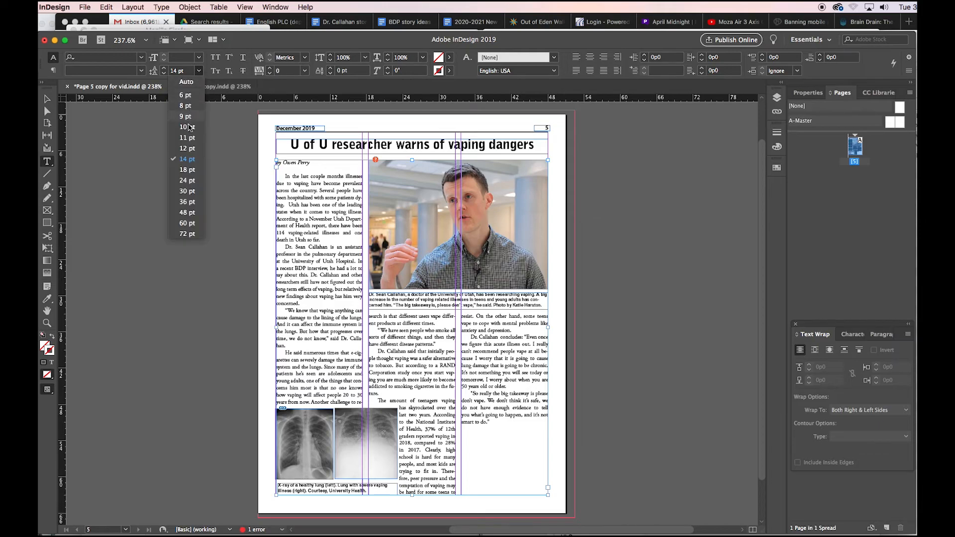
{"action": "left_click", "coordinate": [185, 170]}
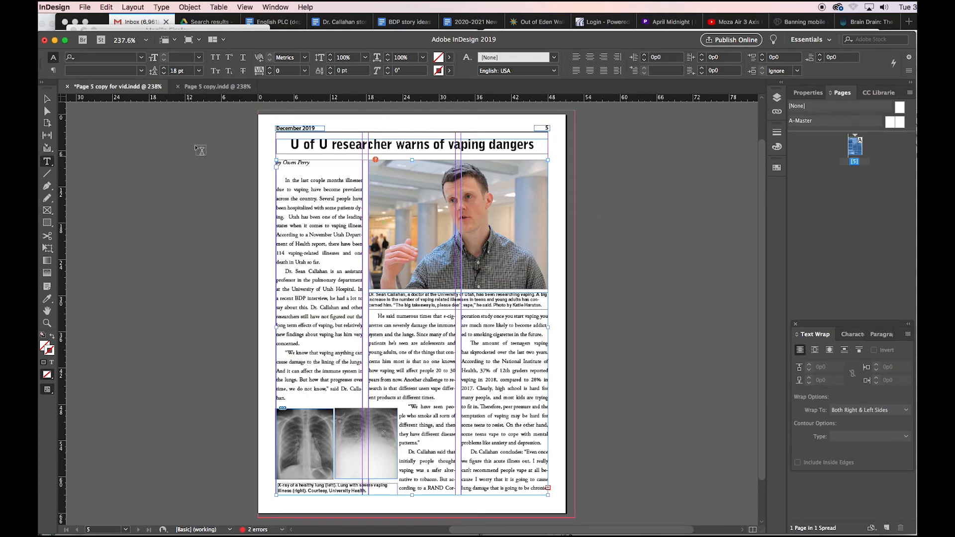
Step: Set the leading of the vaping story's text to 16 pt
{"action": "left_click", "coordinate": [178, 71]}
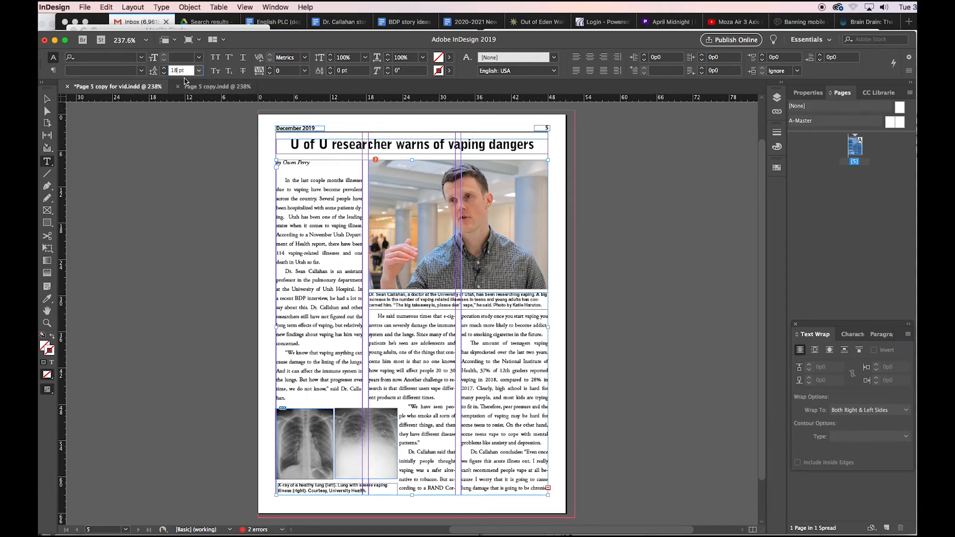
{"action": "type", "text": "16"}
{"action": "key", "text": "Return"}
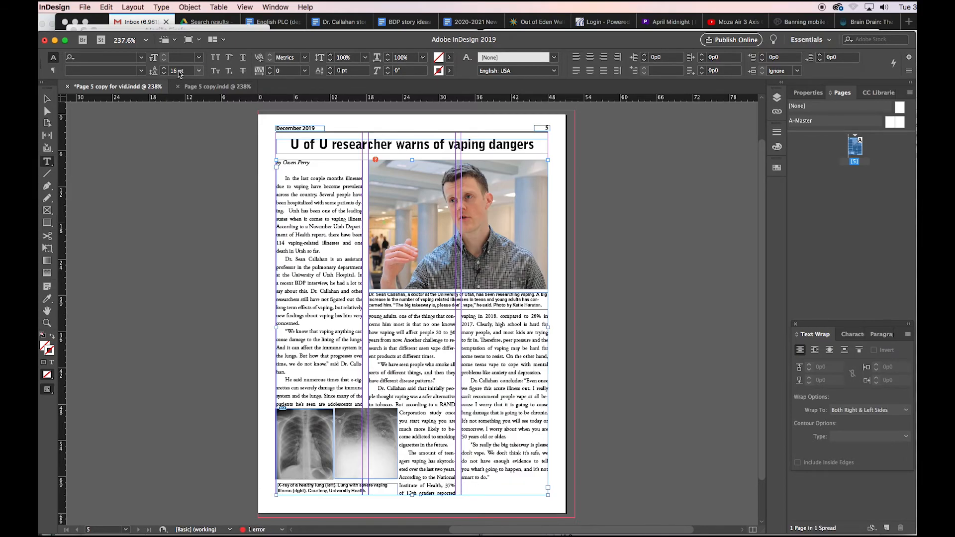
Step: Try finer leading values of 16.2 pt and 16.1 pt on the story's text, and return it to 16 pt
{"action": "left_click", "coordinate": [177, 71]}
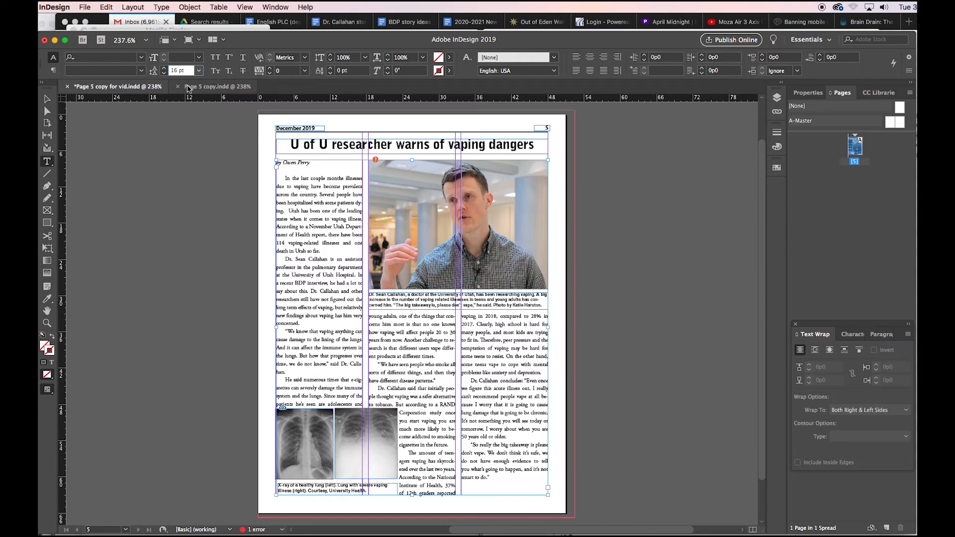
{"action": "type", "text": ".2"}
{"action": "key", "text": "Return"}
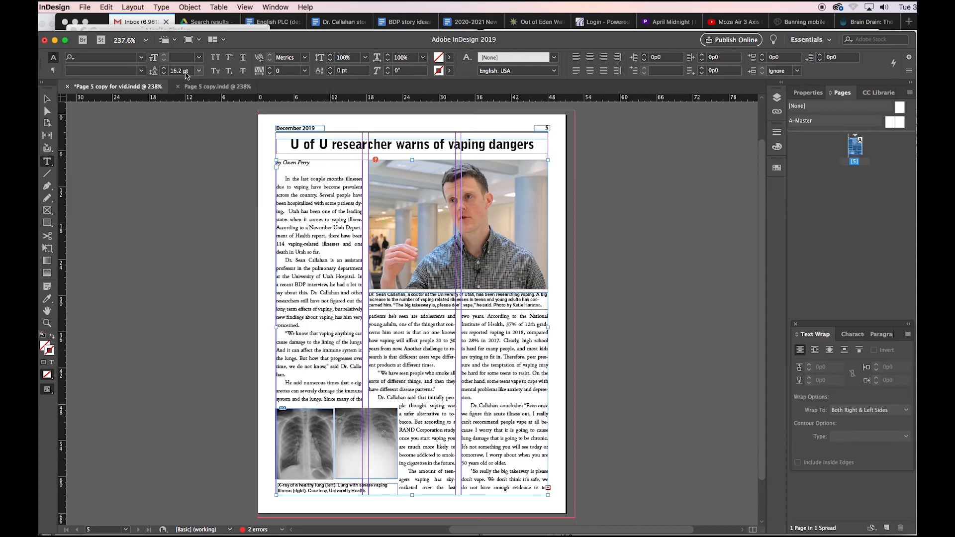
{"action": "left_click", "coordinate": [181, 75]}
{"action": "key", "text": "BackSpace"}
{"action": "type", "text": "1"}
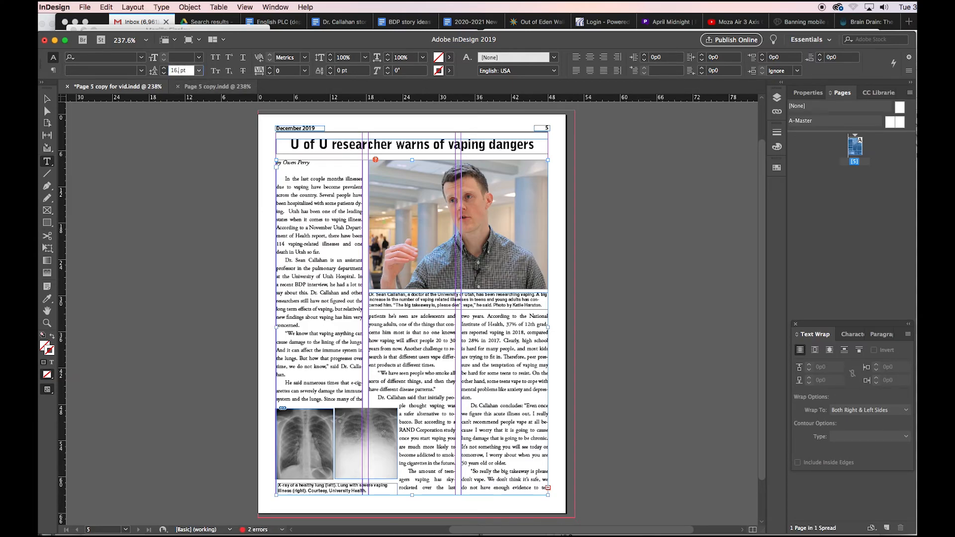
{"action": "key", "text": "Return"}
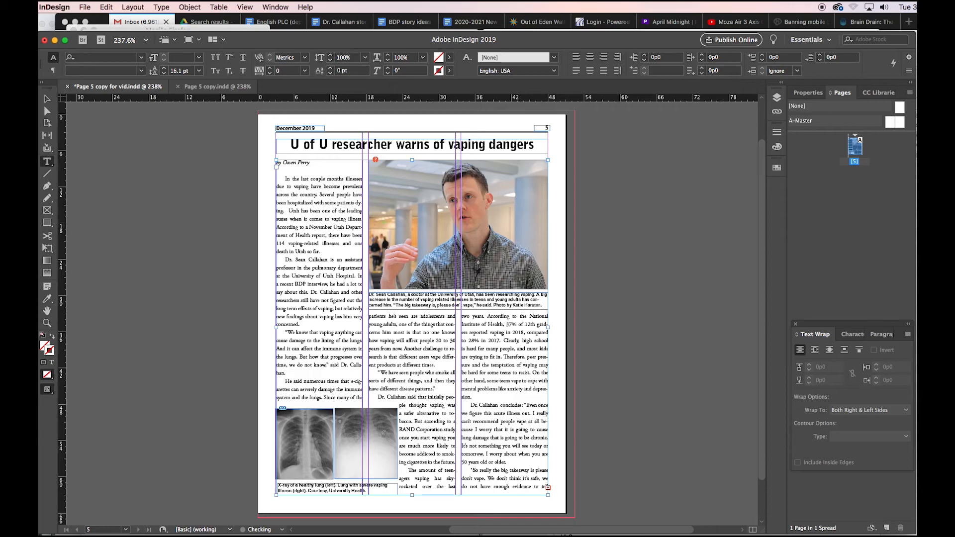
{"action": "left_click", "coordinate": [182, 72]}
{"action": "key", "text": "BackSpace"}
{"action": "key", "text": "BackSpace"}
{"action": "key", "text": "Return"}
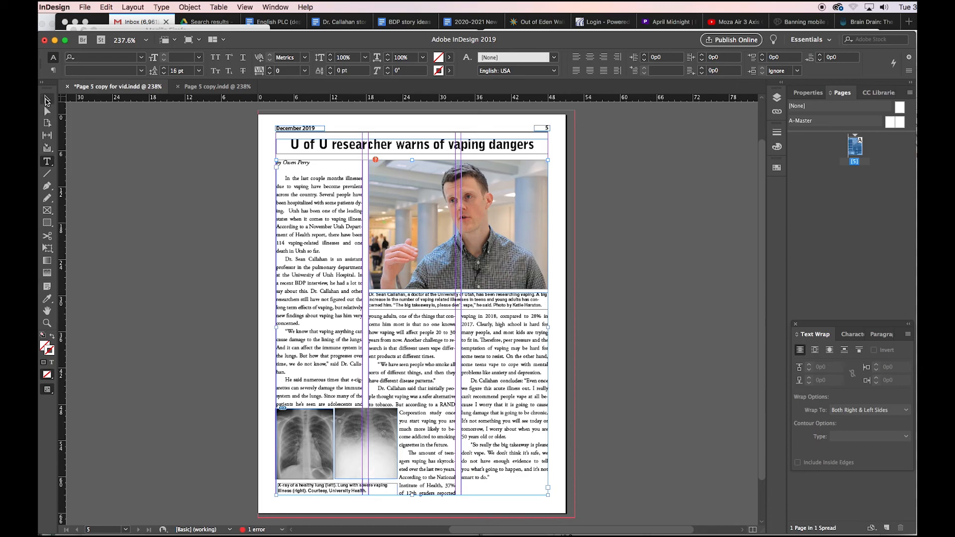
Step: Raise the bottom edge of the story's text frame slightly, making the frame 55p1.2 high
{"action": "left_click", "coordinate": [47, 99]}
{"action": "left_click_drag", "start_coordinate": [412, 495], "coordinate": [411, 492]}
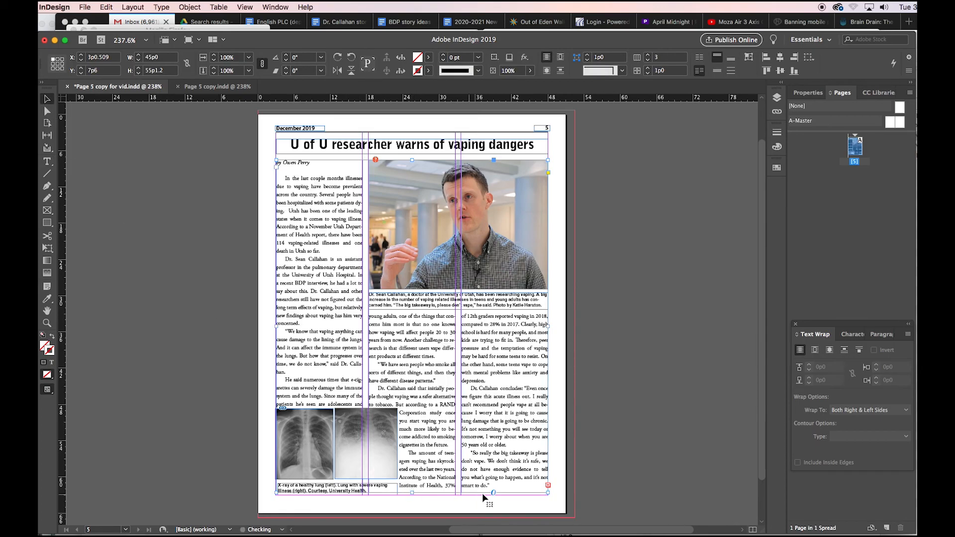